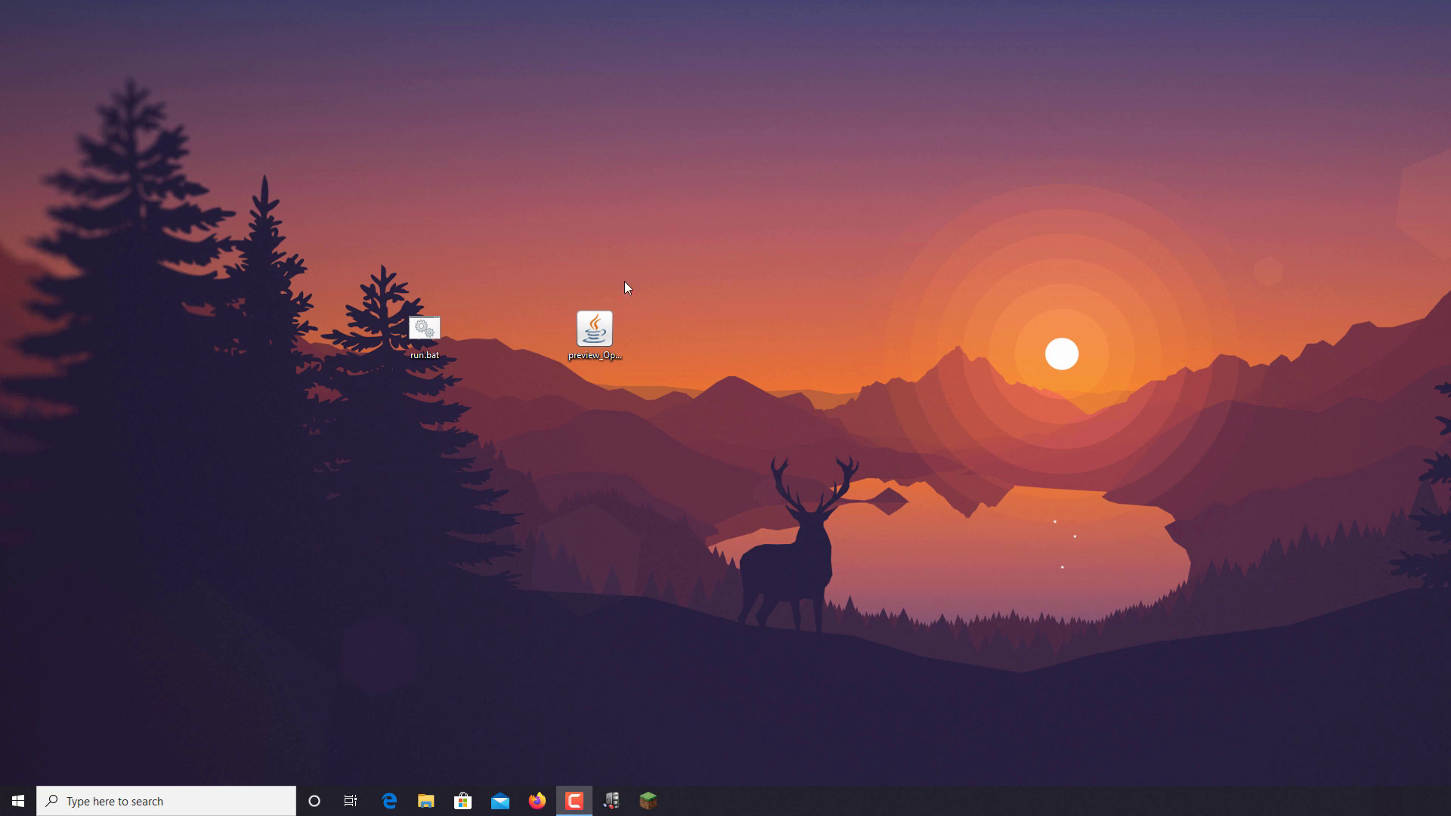
Move the preview_OptiFine jar beside run.bat on the desktop, then select just the jar.
left_click_drag(601, 336, 485, 341)
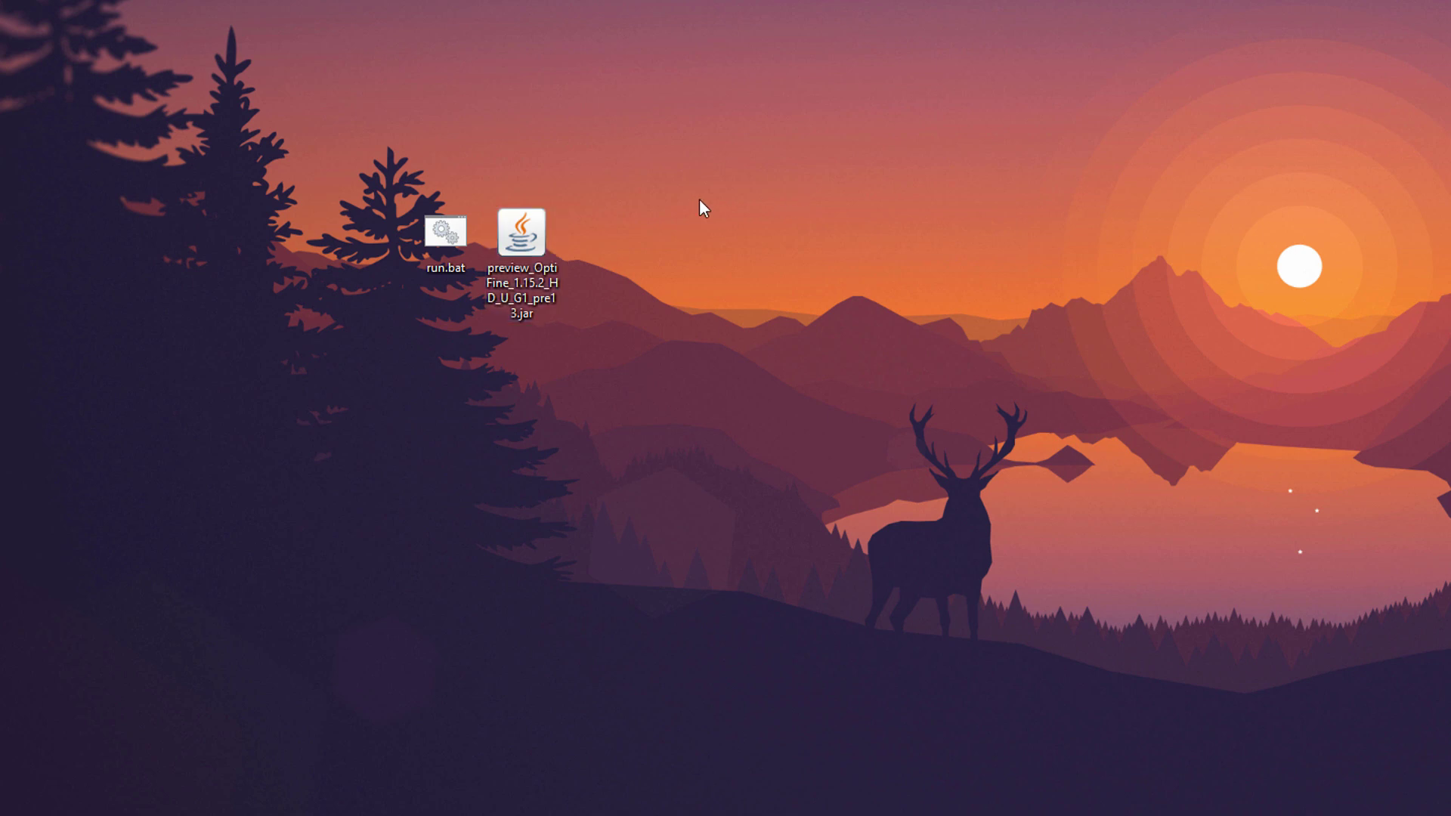
left_click_drag(689, 170, 262, 438)
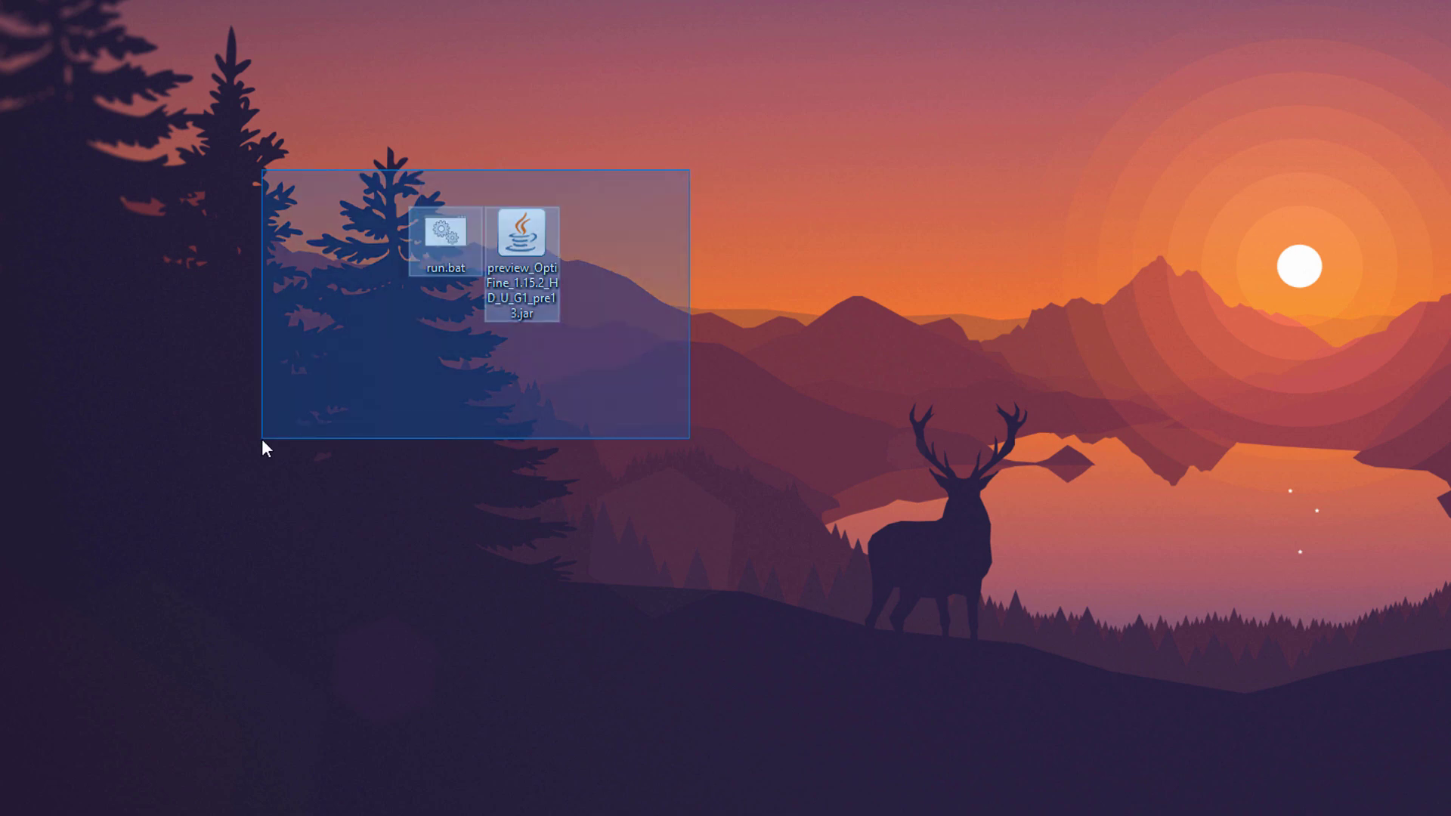
left_click(622, 333)
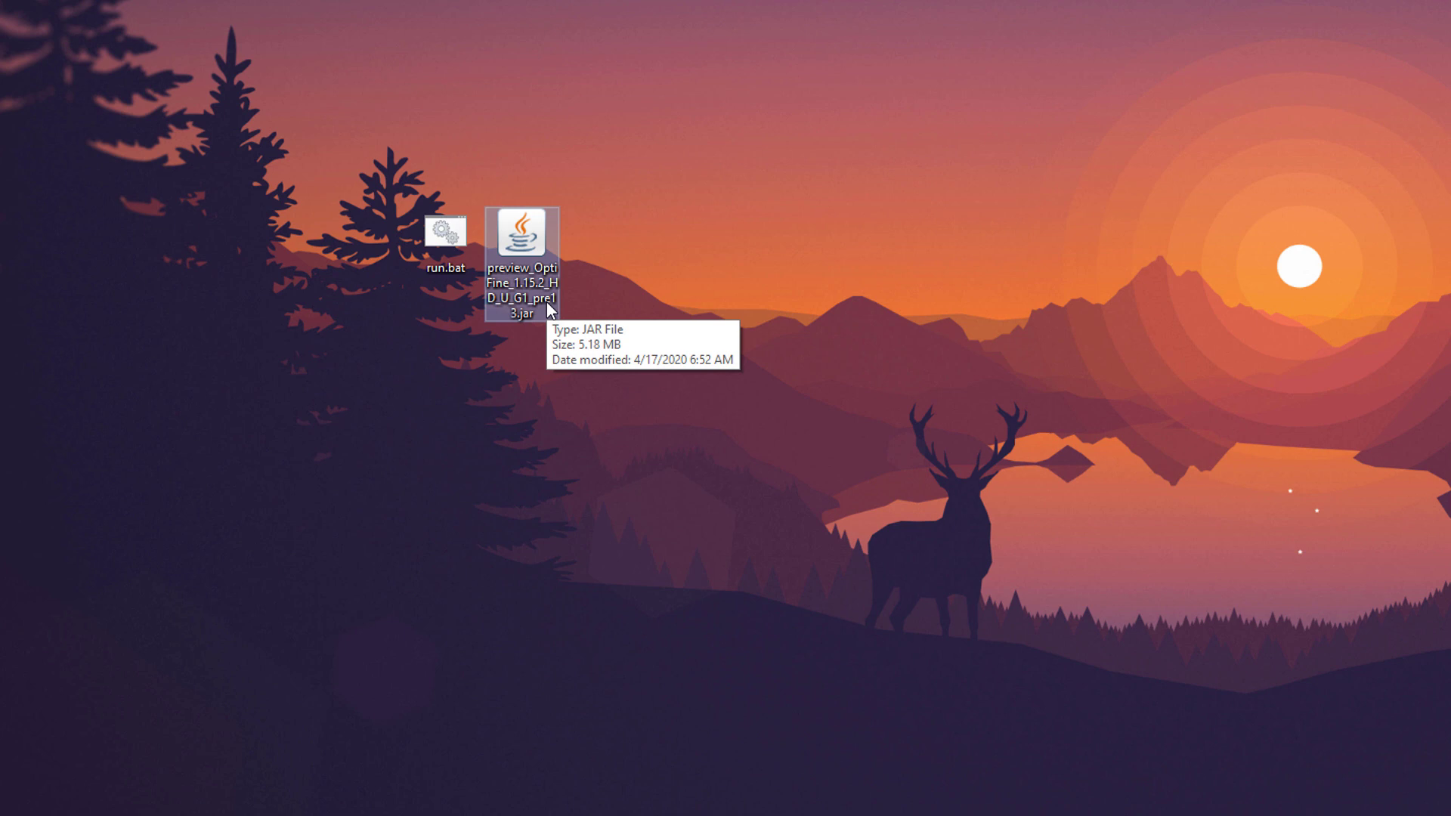
right_click(536, 219)
mouse_move(766, 370)
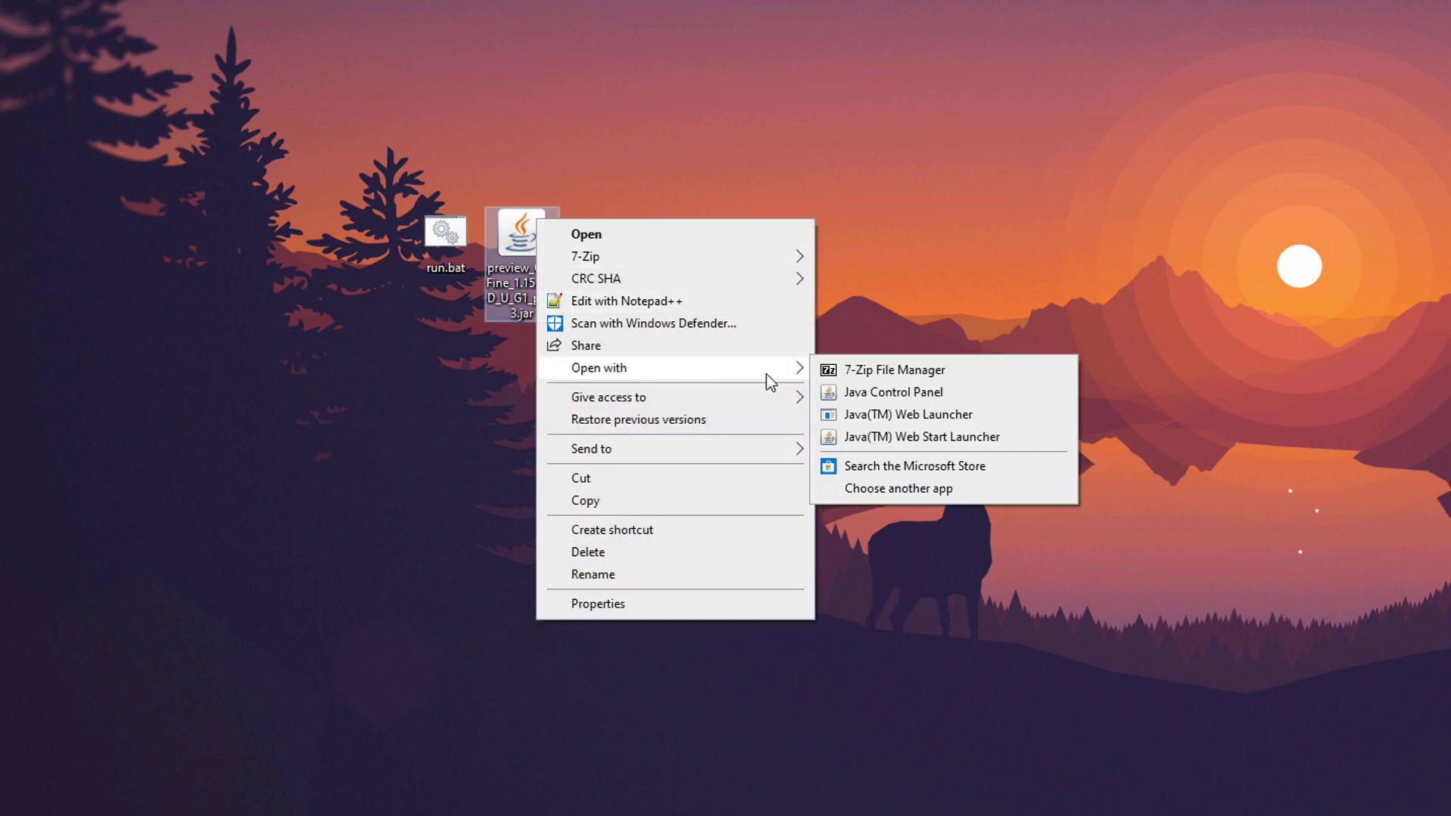
left_click(879, 375)
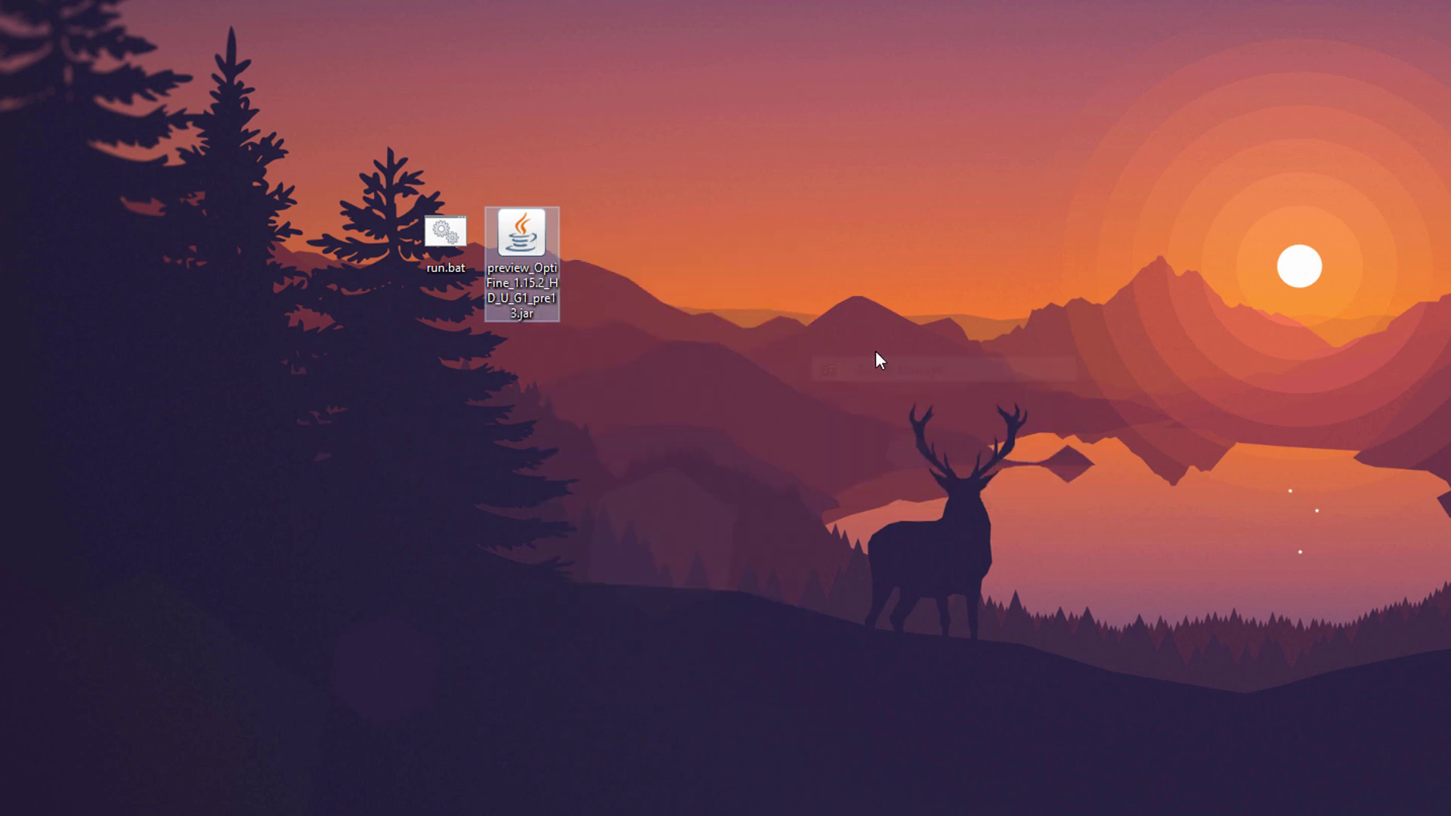
scroll(466, 246, "right", 5)
scroll(559, 257, "left", 5)
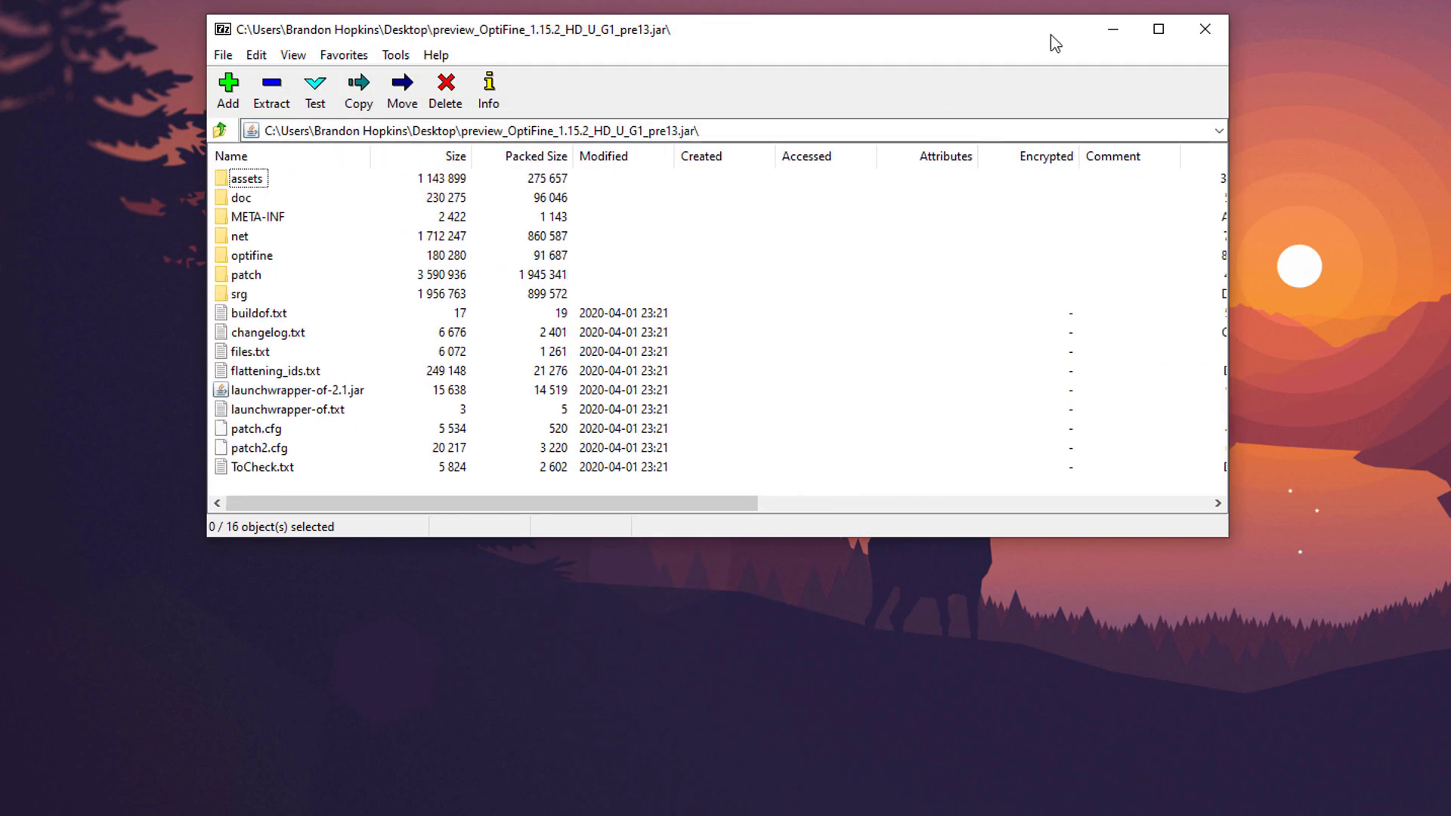
left_click(1206, 27)
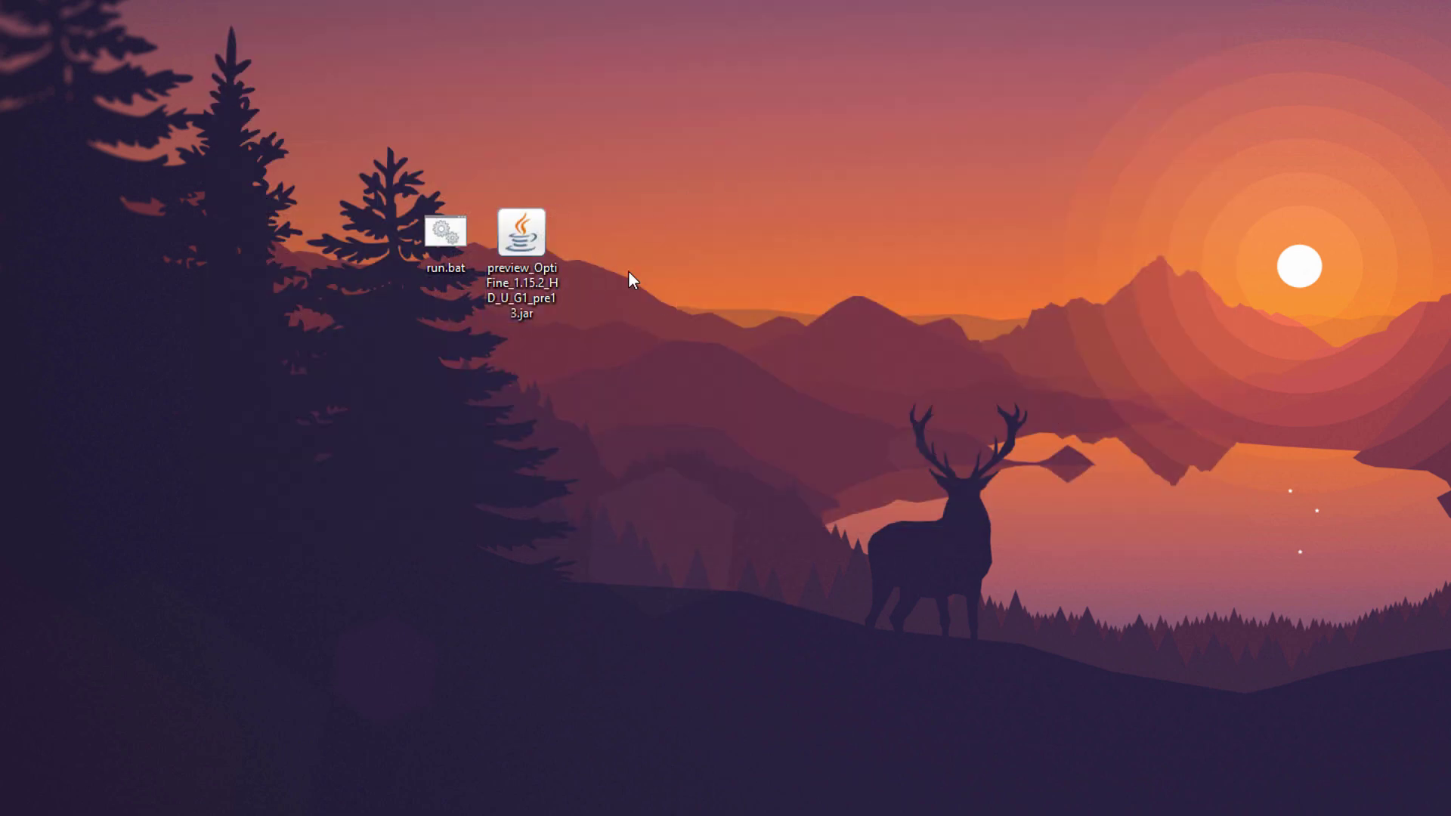
Choose another app for the OptiFine jar and tick 'Always use this app' for .jar files.
right_click(514, 239)
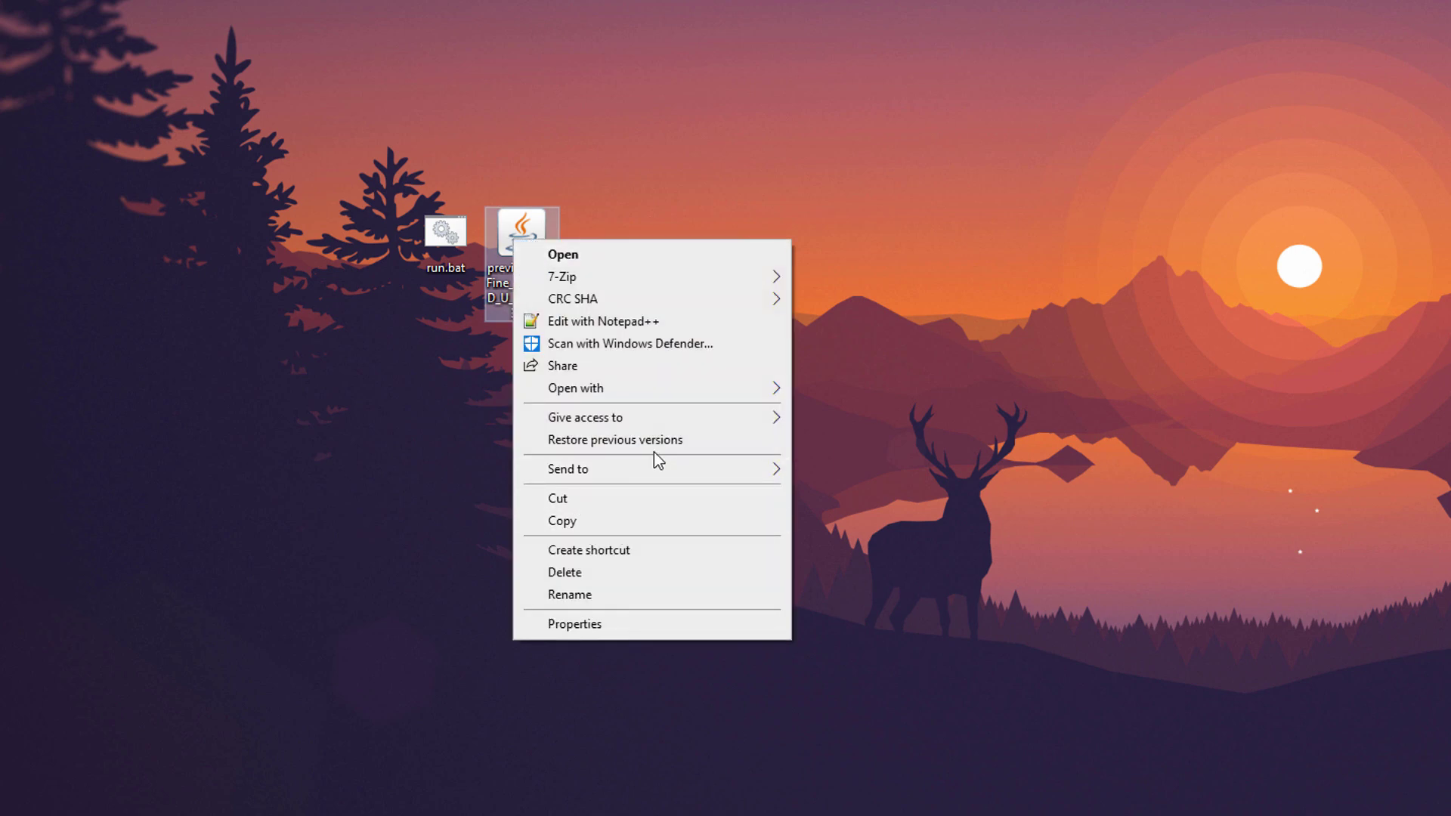
mouse_move(673, 385)
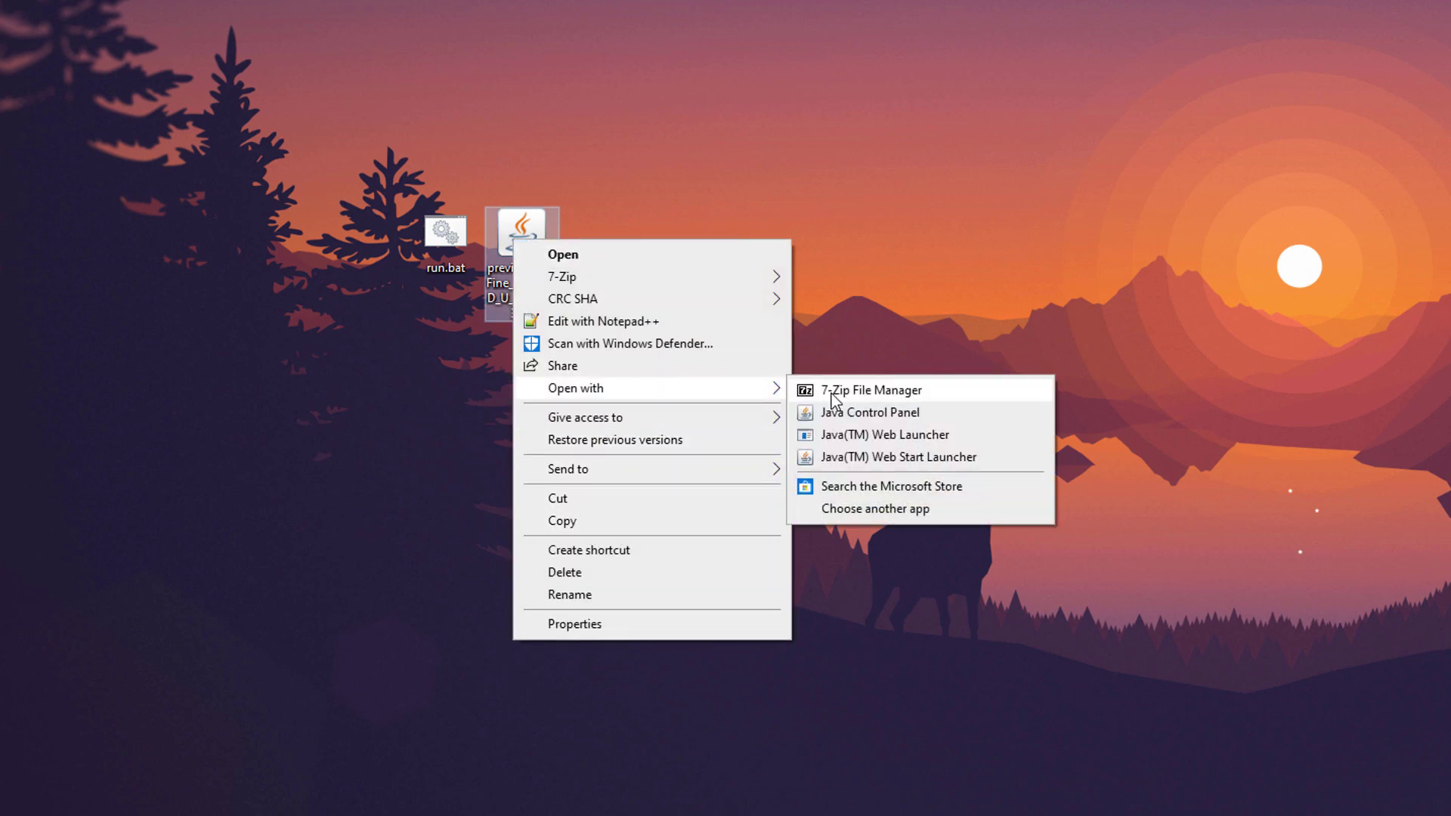
left_click(877, 508)
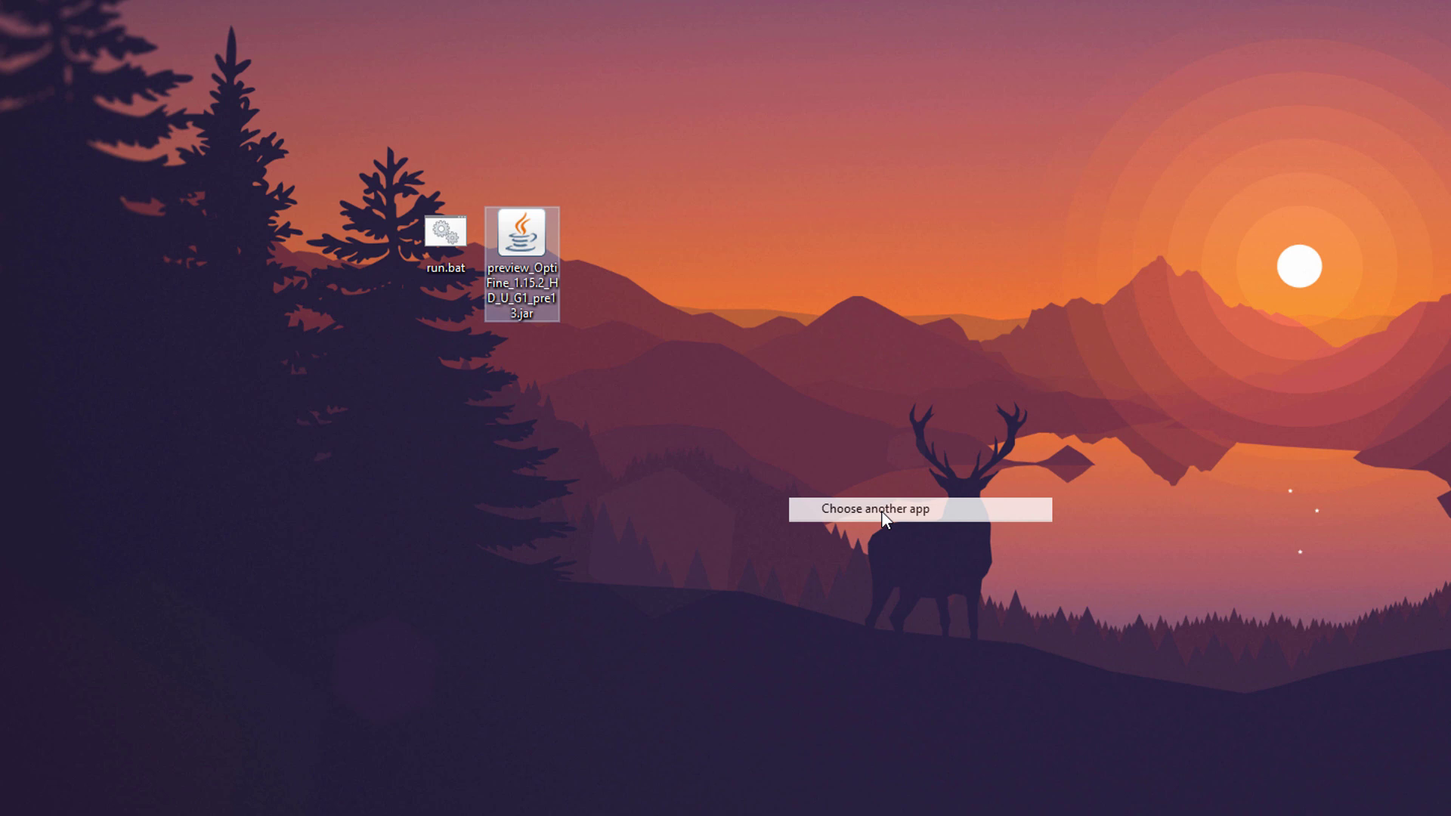
scroll(1059, 413, "down", 2)
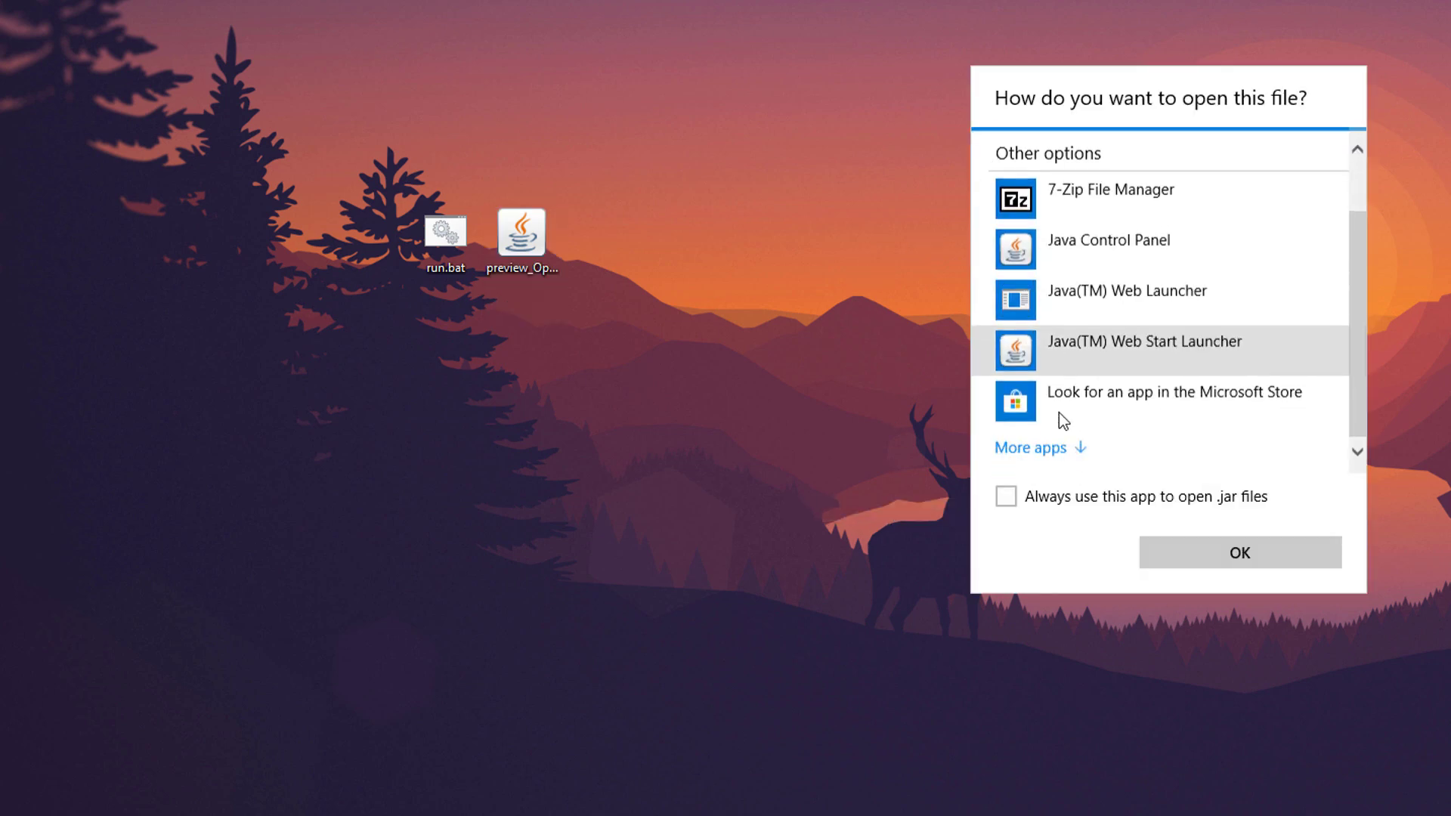
left_click(1010, 500)
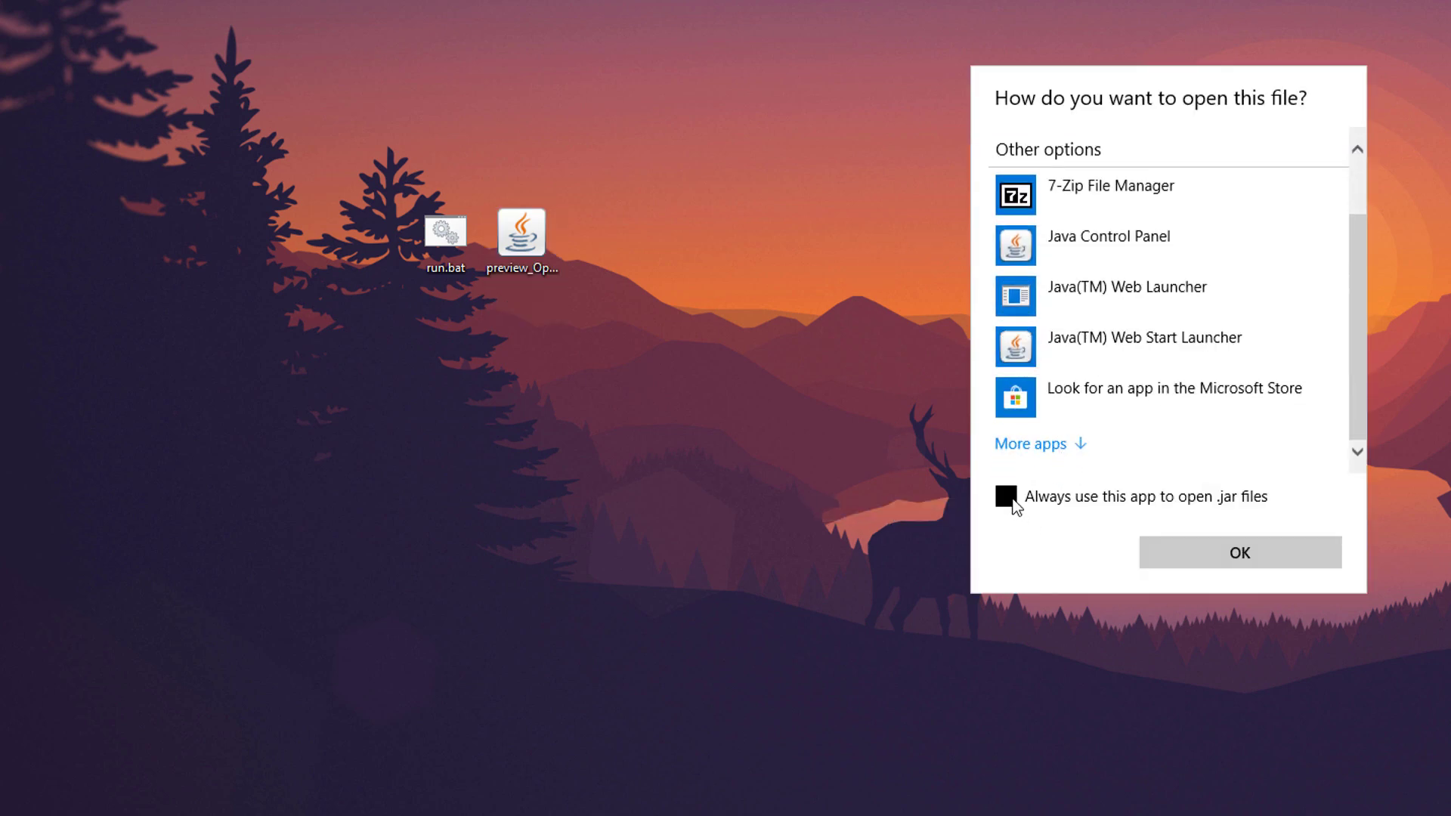
Show more apps and browse this PC for another program.
left_click(1050, 452)
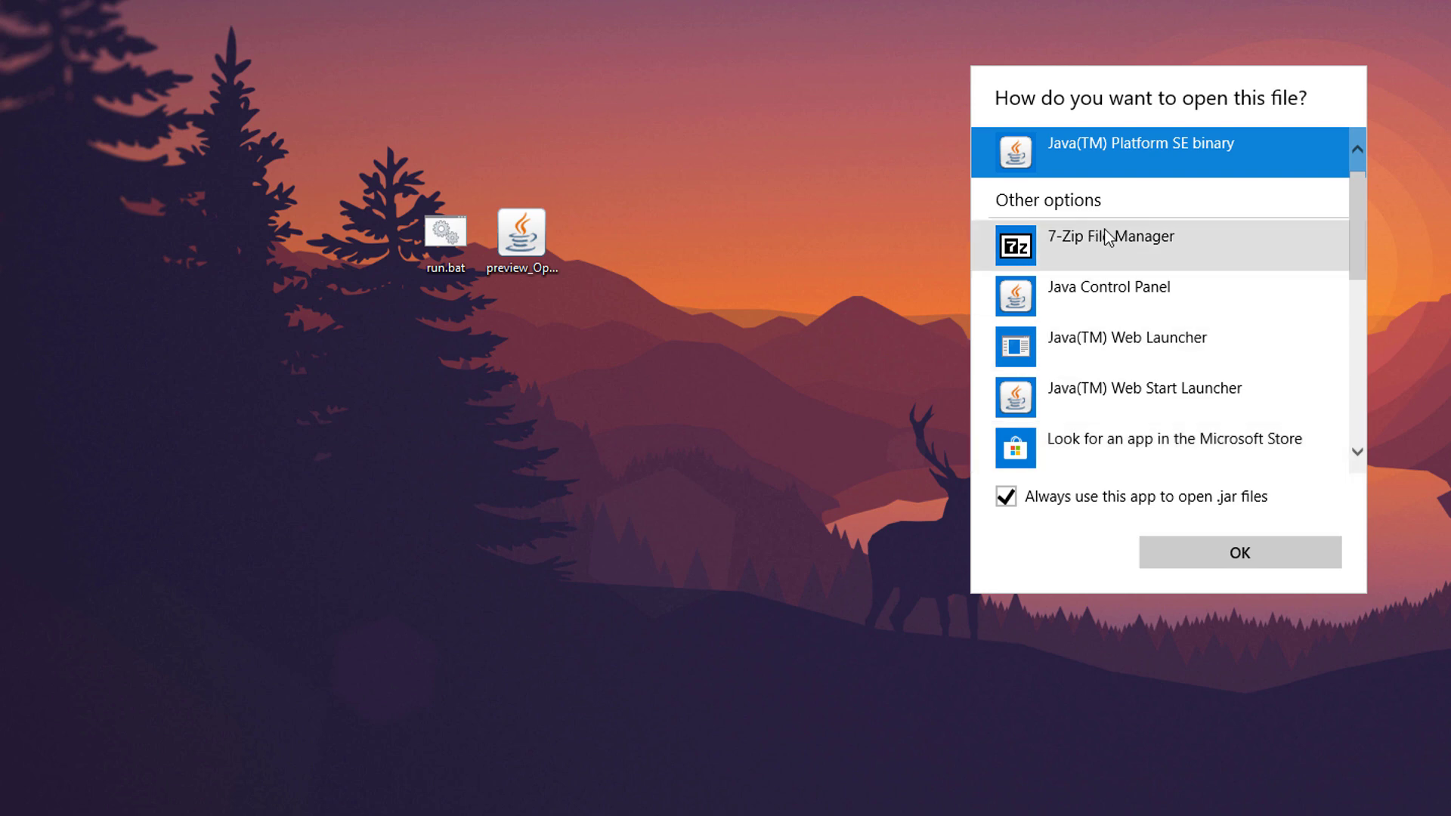
scroll(1114, 251, "down", 6)
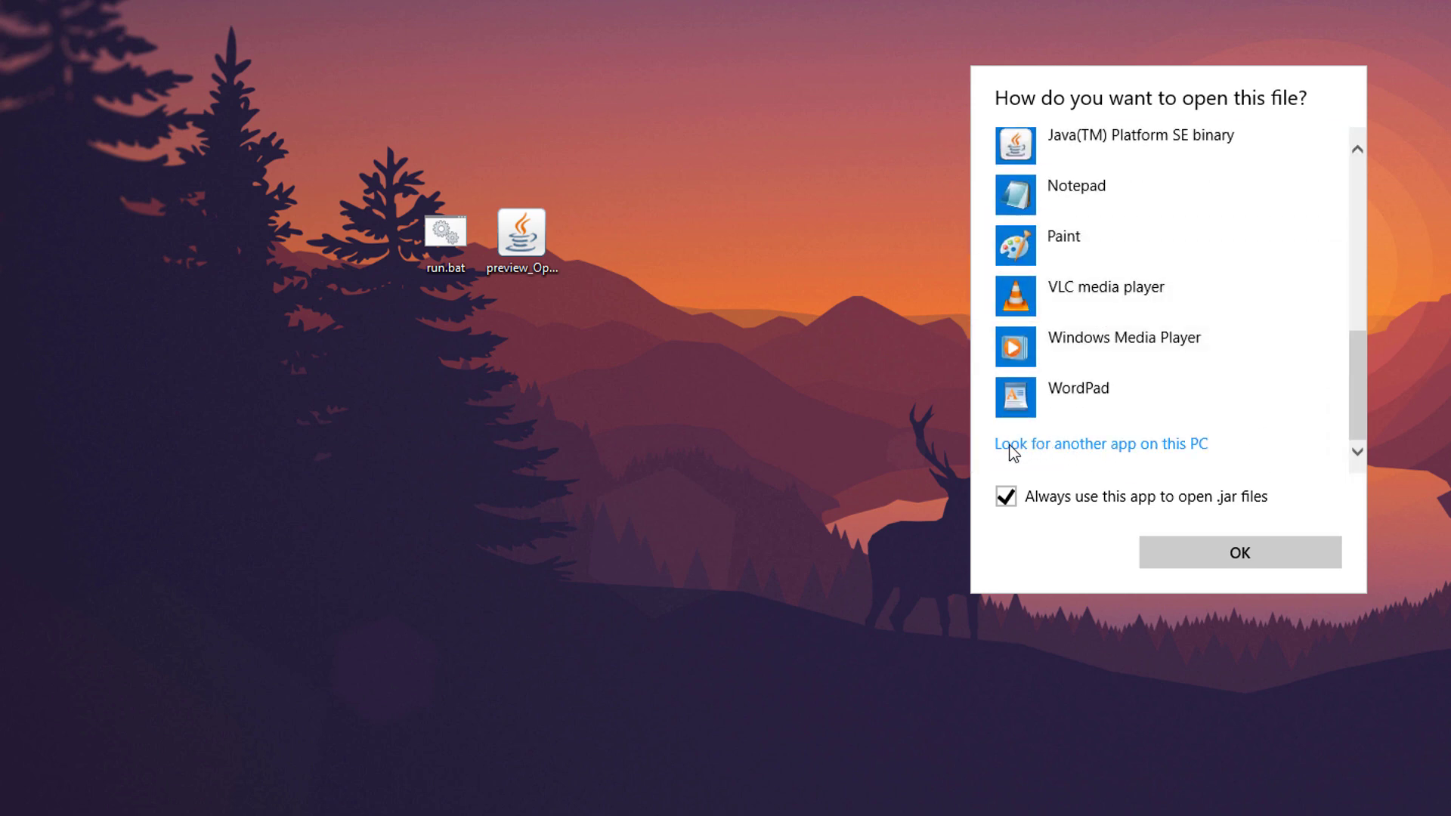
left_click(1112, 446)
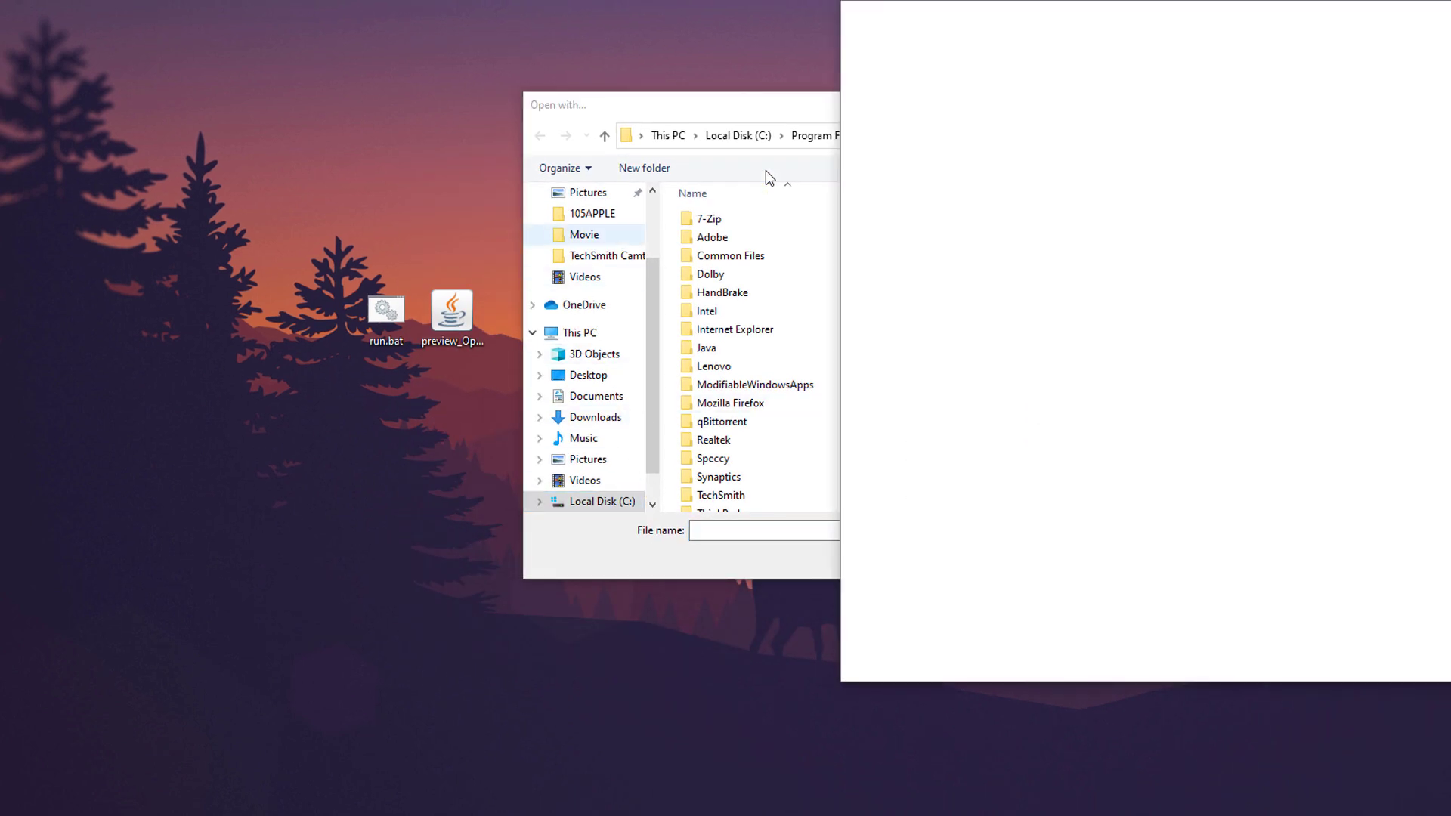
Search for 'java' in Firefox and open the Java Download page on java.com.
left_click_drag(1140, 26, 457, 77)
left_click(464, 112)
type("java")
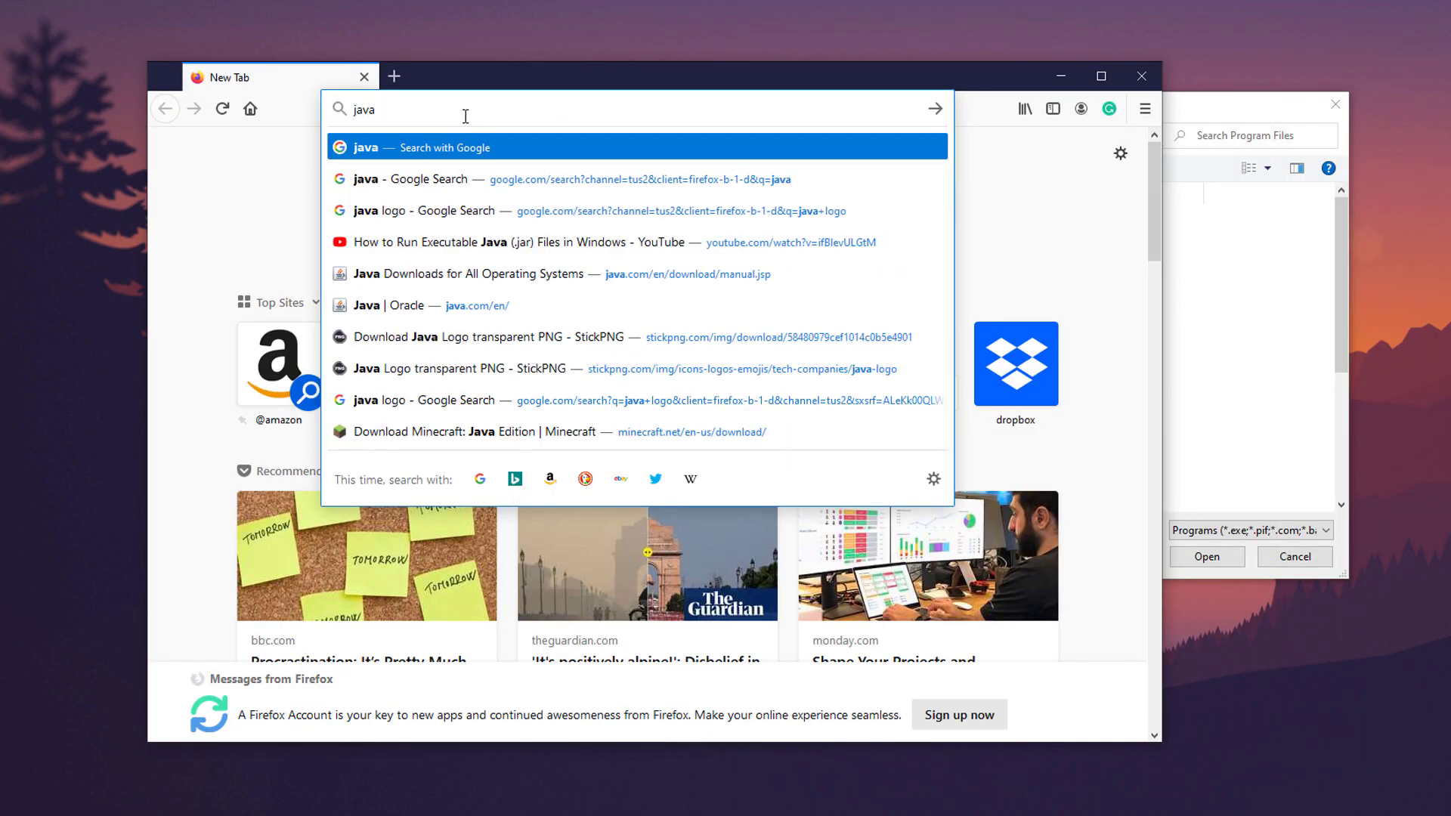
key("Return")
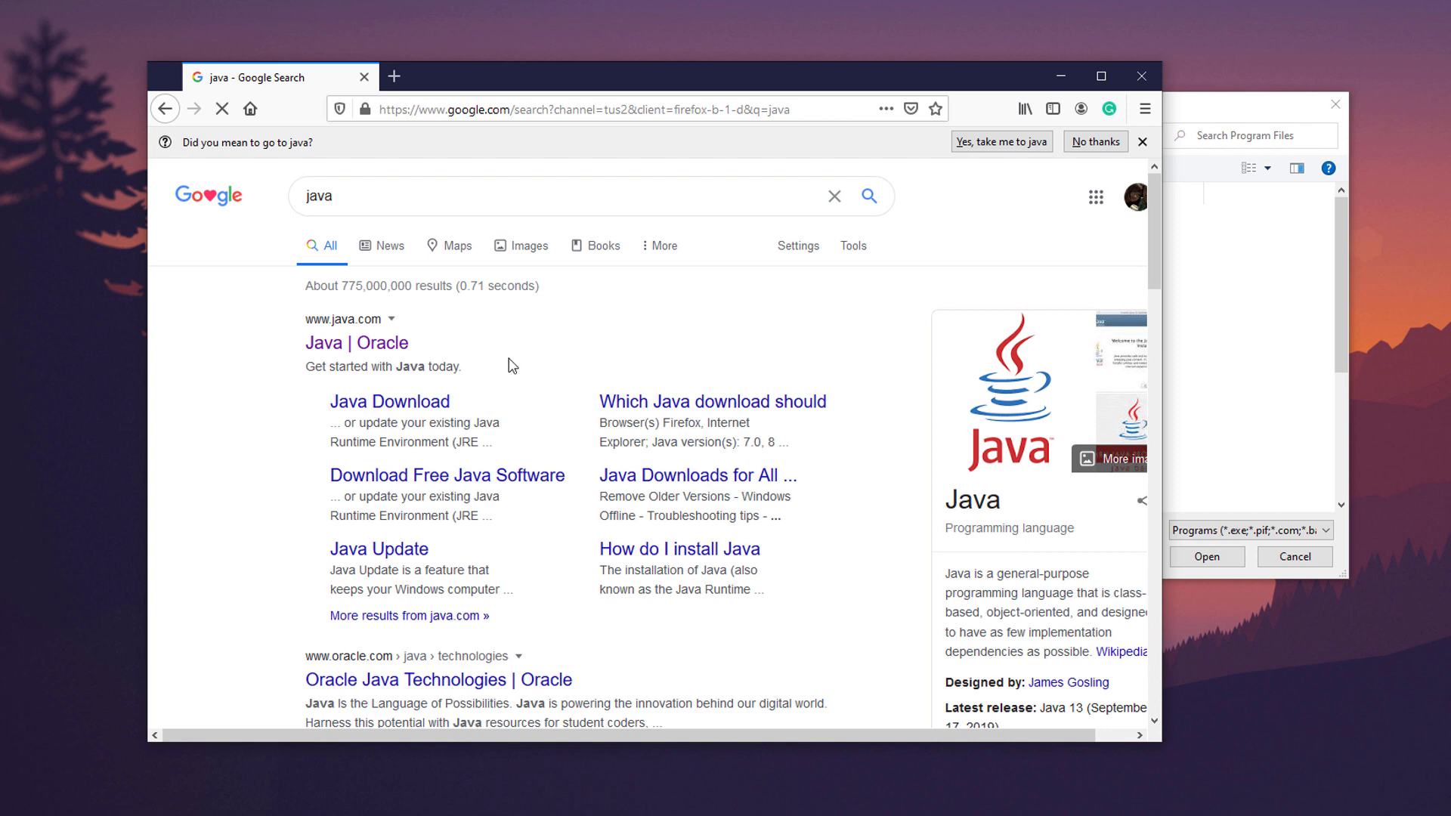
scroll(400, 326, "down", 2)
left_click(400, 315)
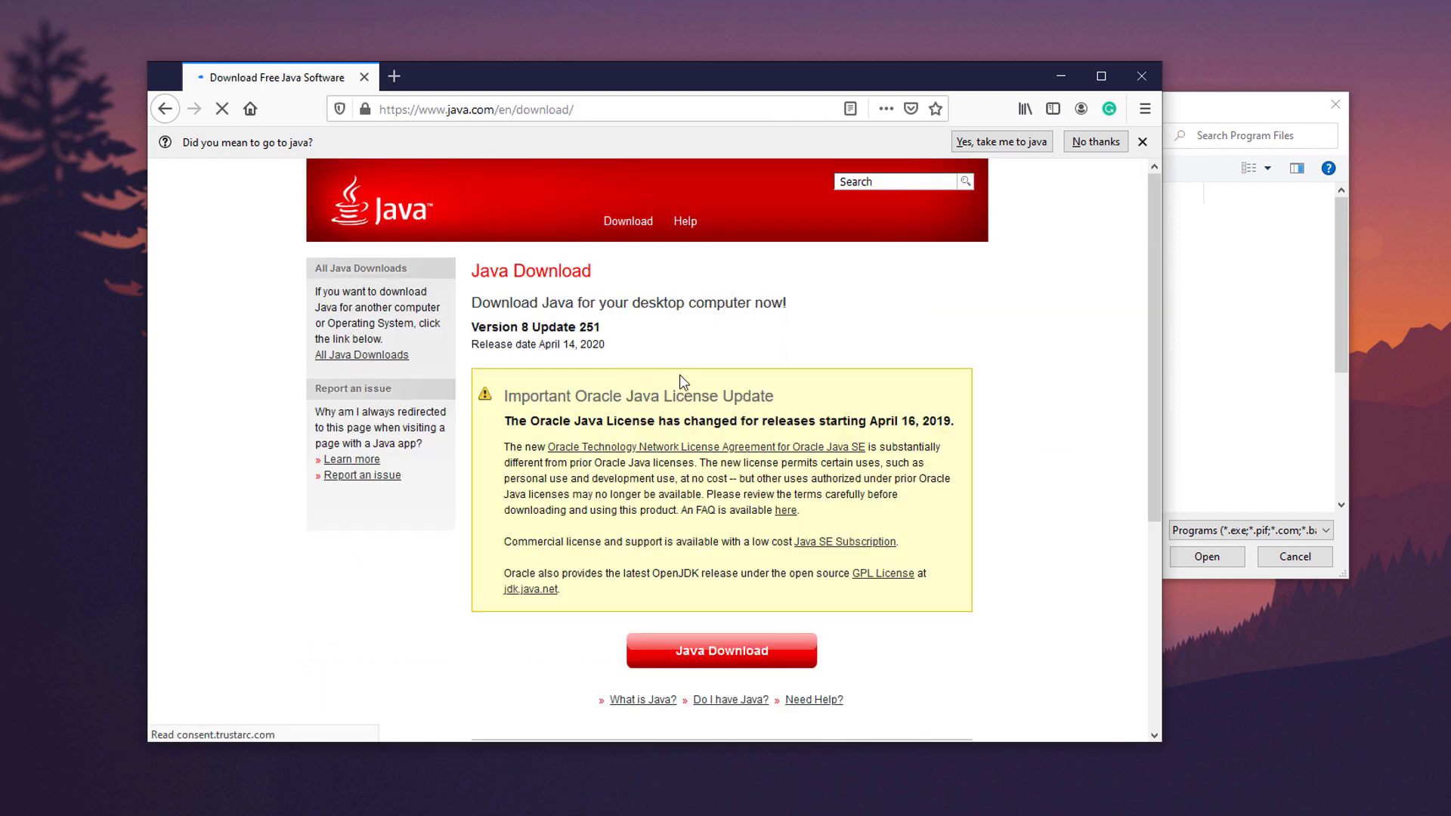
Open All Java Downloads and scroll to the Windows download list.
scroll(683, 380, "down", 4)
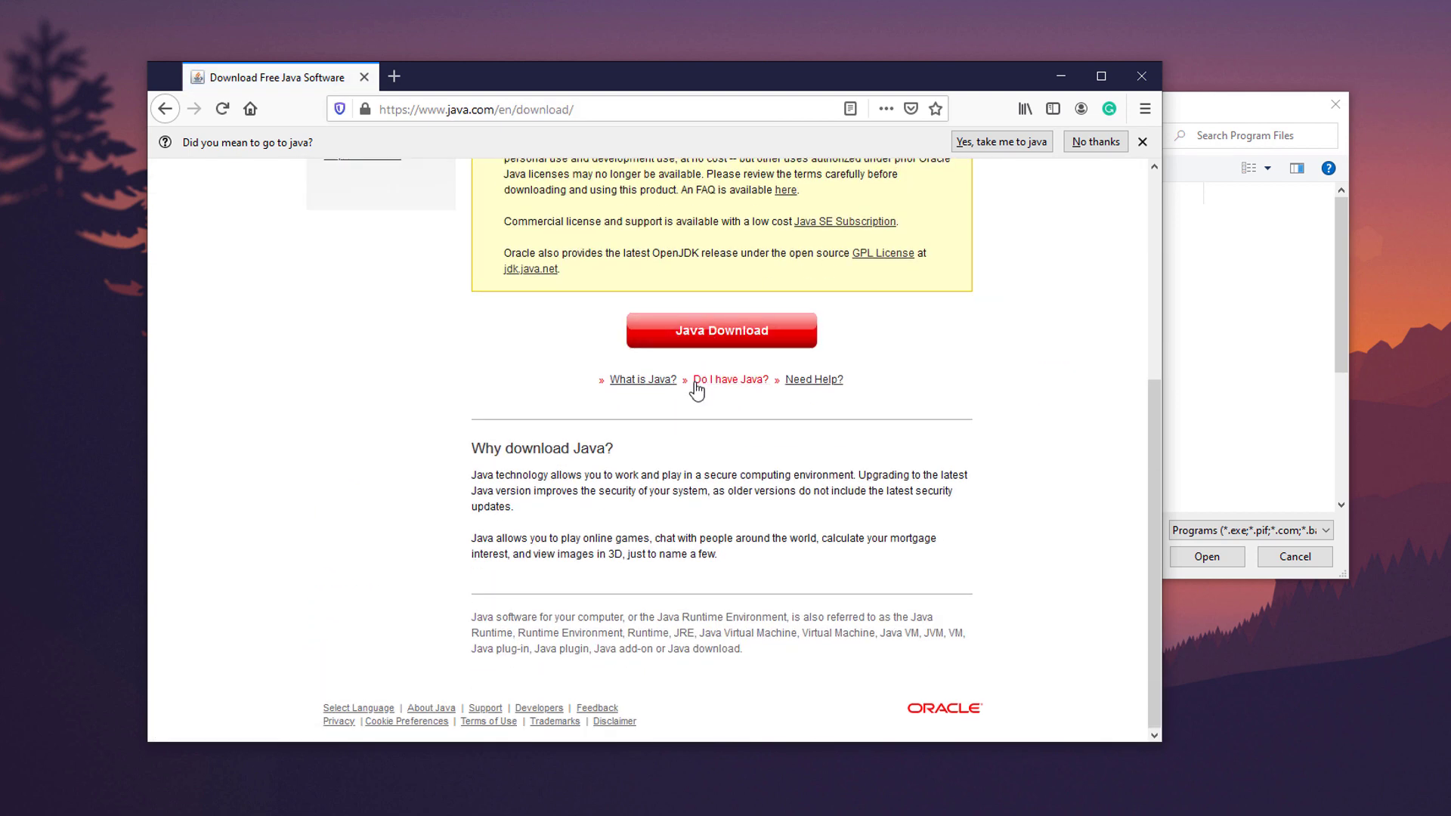
scroll(597, 491, "up", 4)
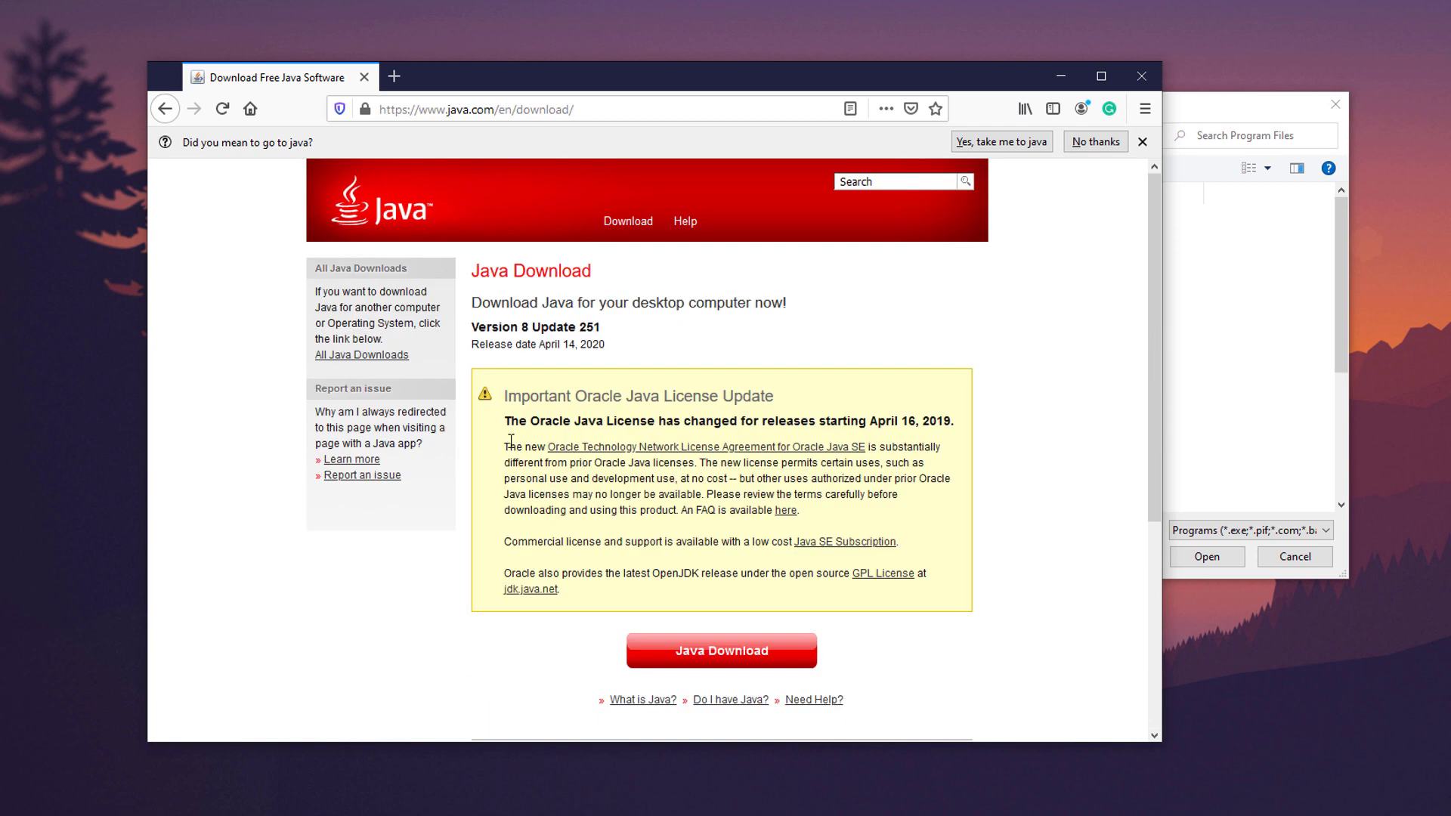
left_click(336, 362)
scroll(614, 372, "down", 5)
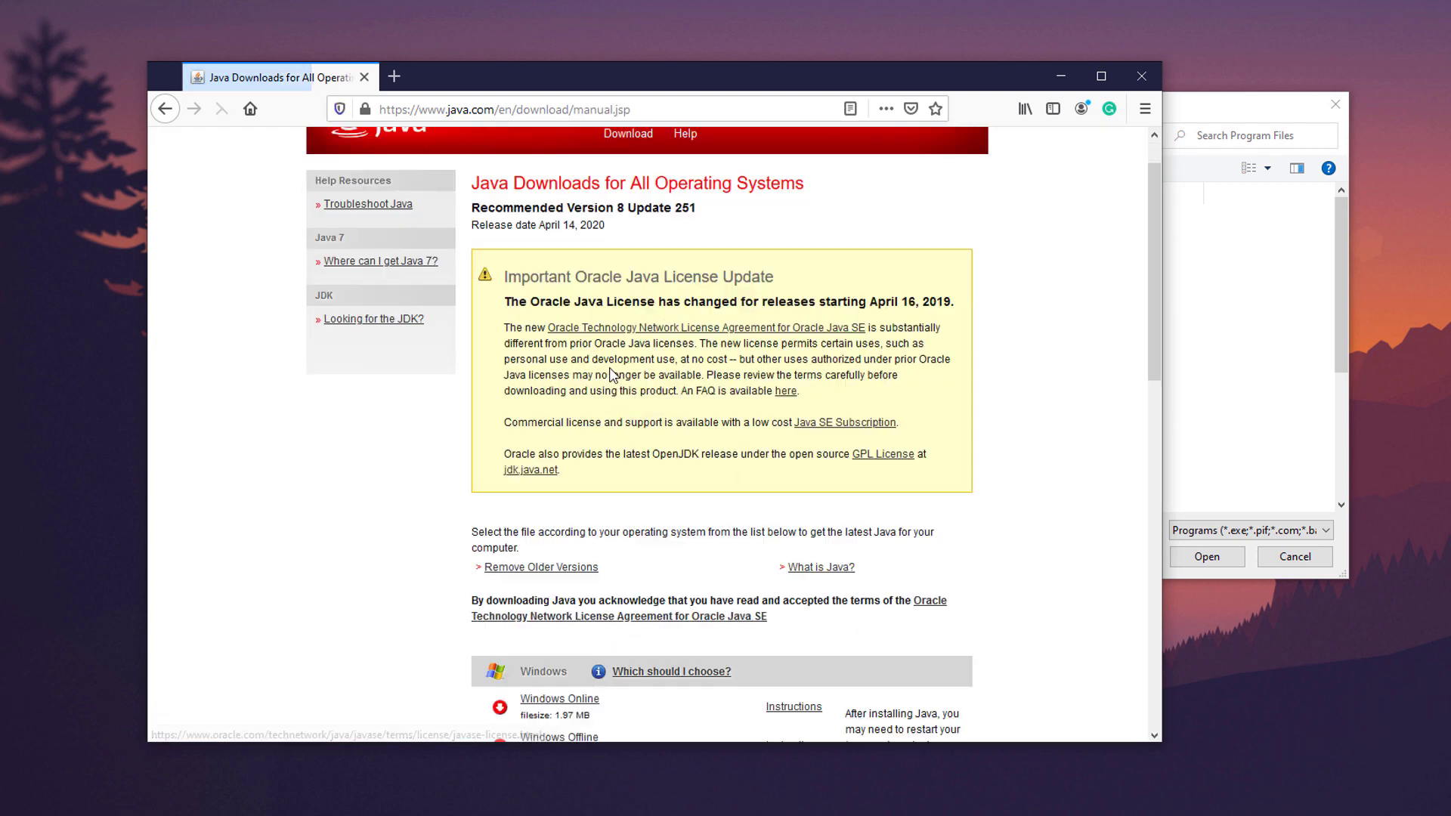
scroll(611, 368, "down", 1)
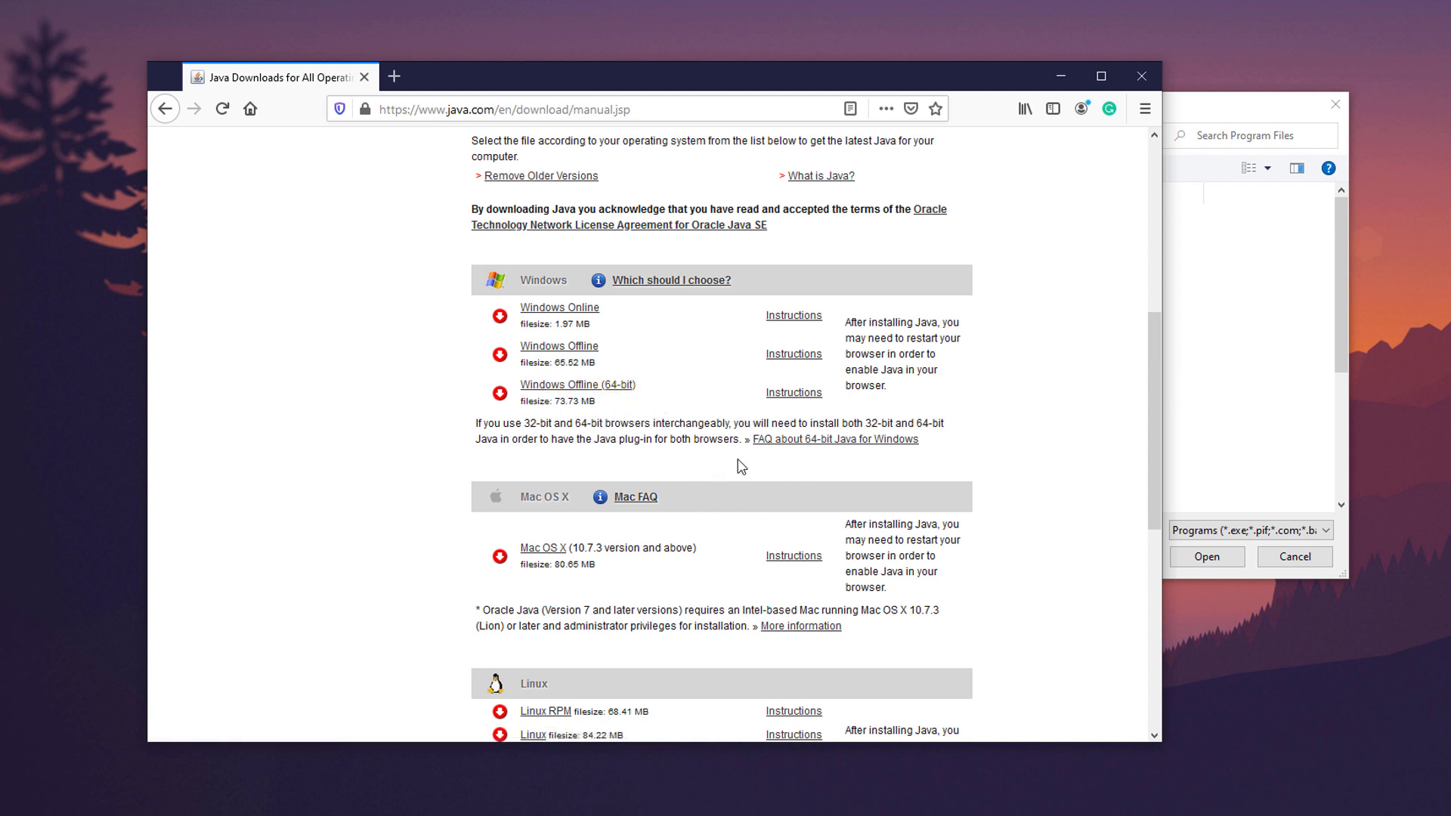
Close Firefox and open Program Files\Java\jre1.8.0_251 in the Open with browser.
left_click(1142, 76)
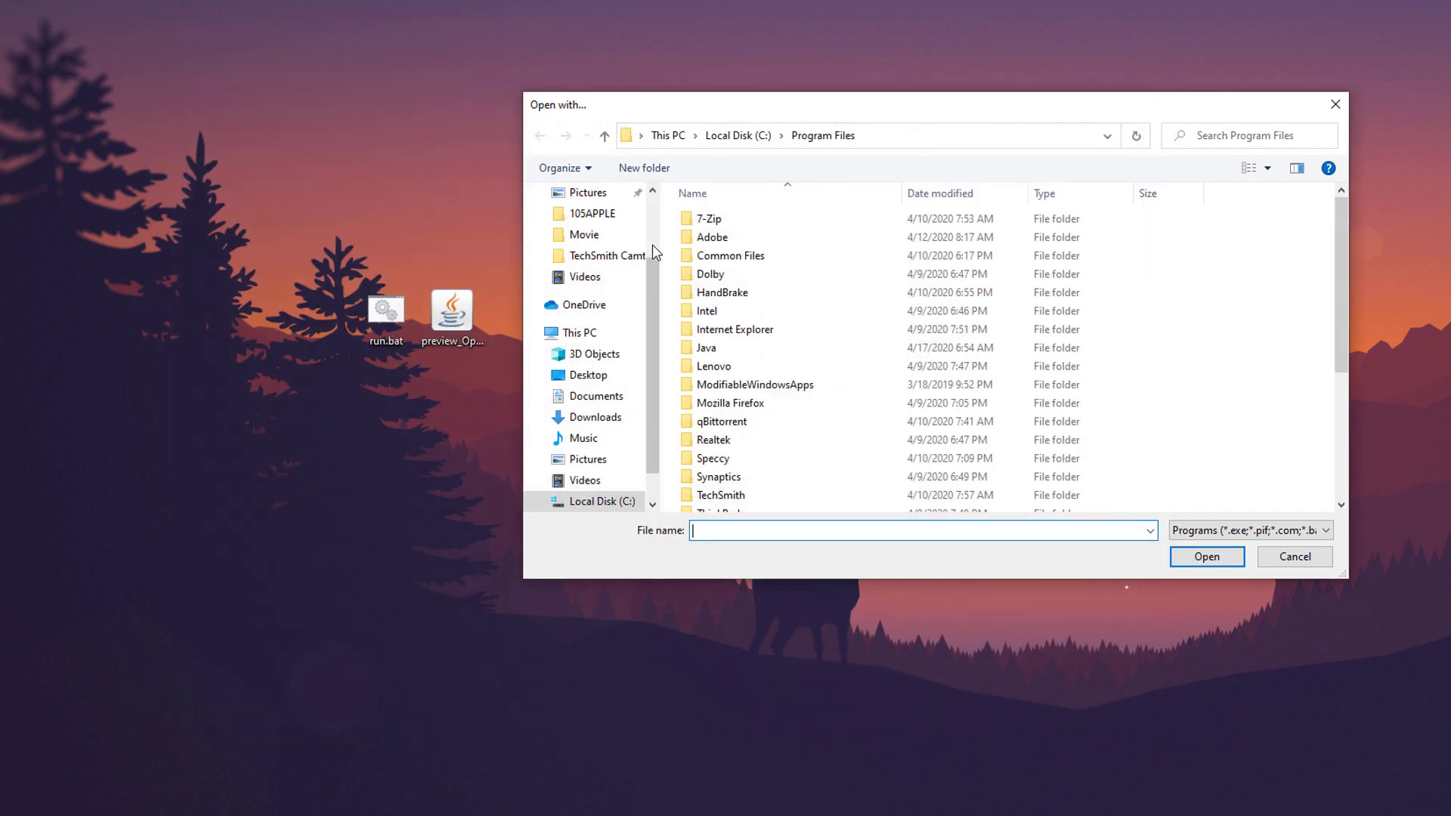
scroll(802, 449, "down", 4)
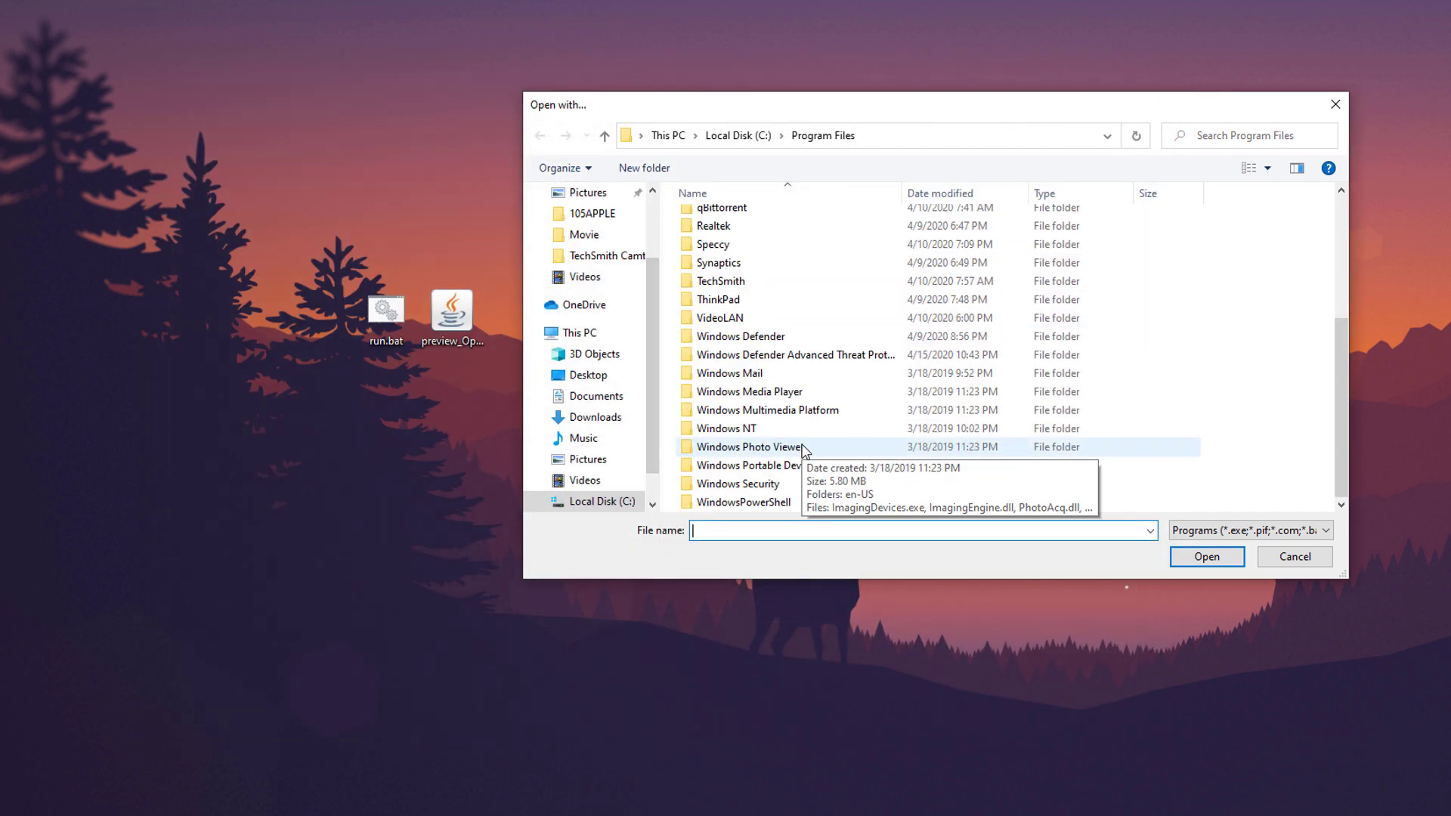
scroll(786, 444, "up", 4)
double_click(720, 350)
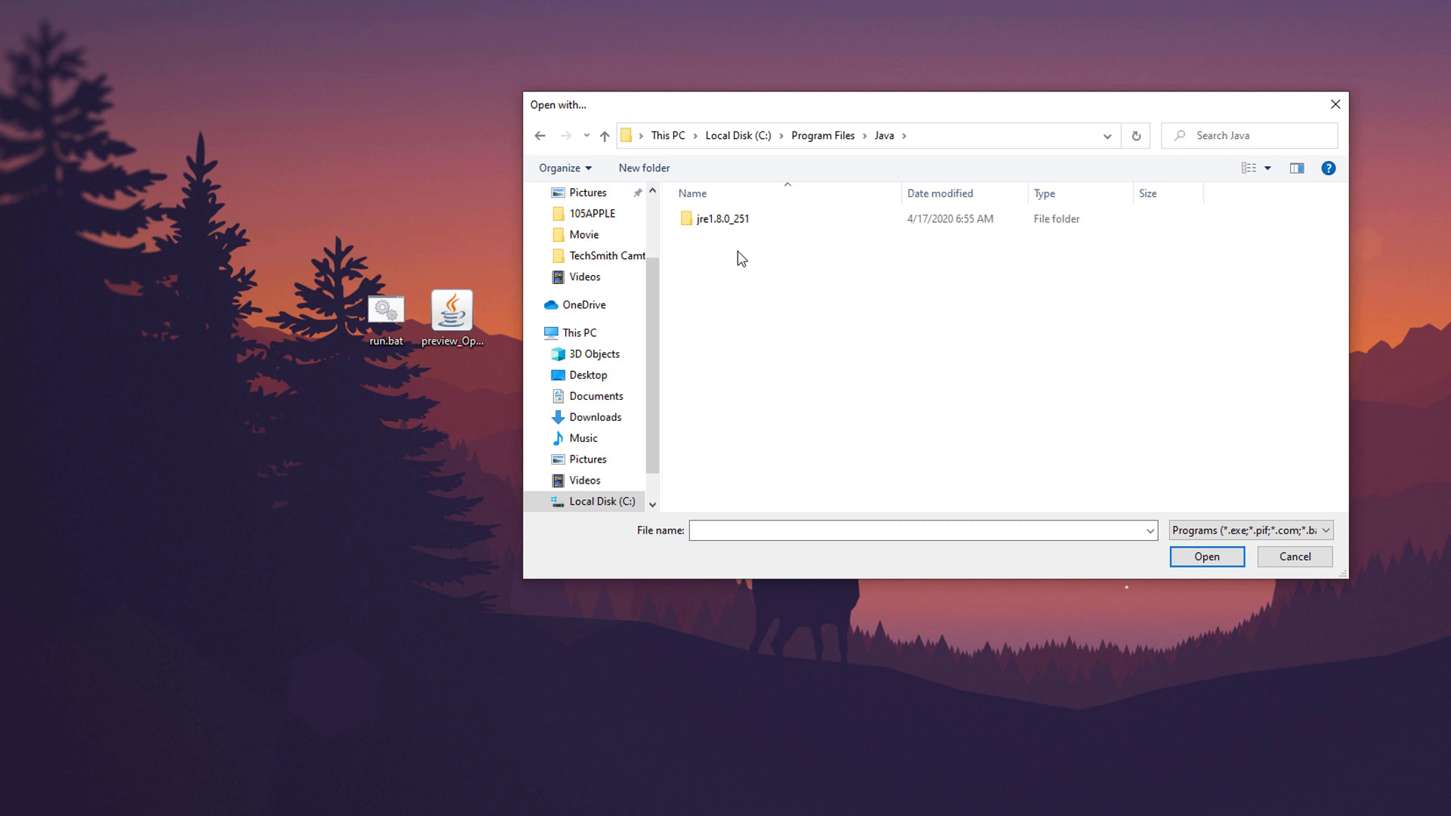
left_click(730, 225)
double_click(730, 225)
Confirm bin\java.exe as the .jar app, then move run.bat up and left.
double_click(718, 221)
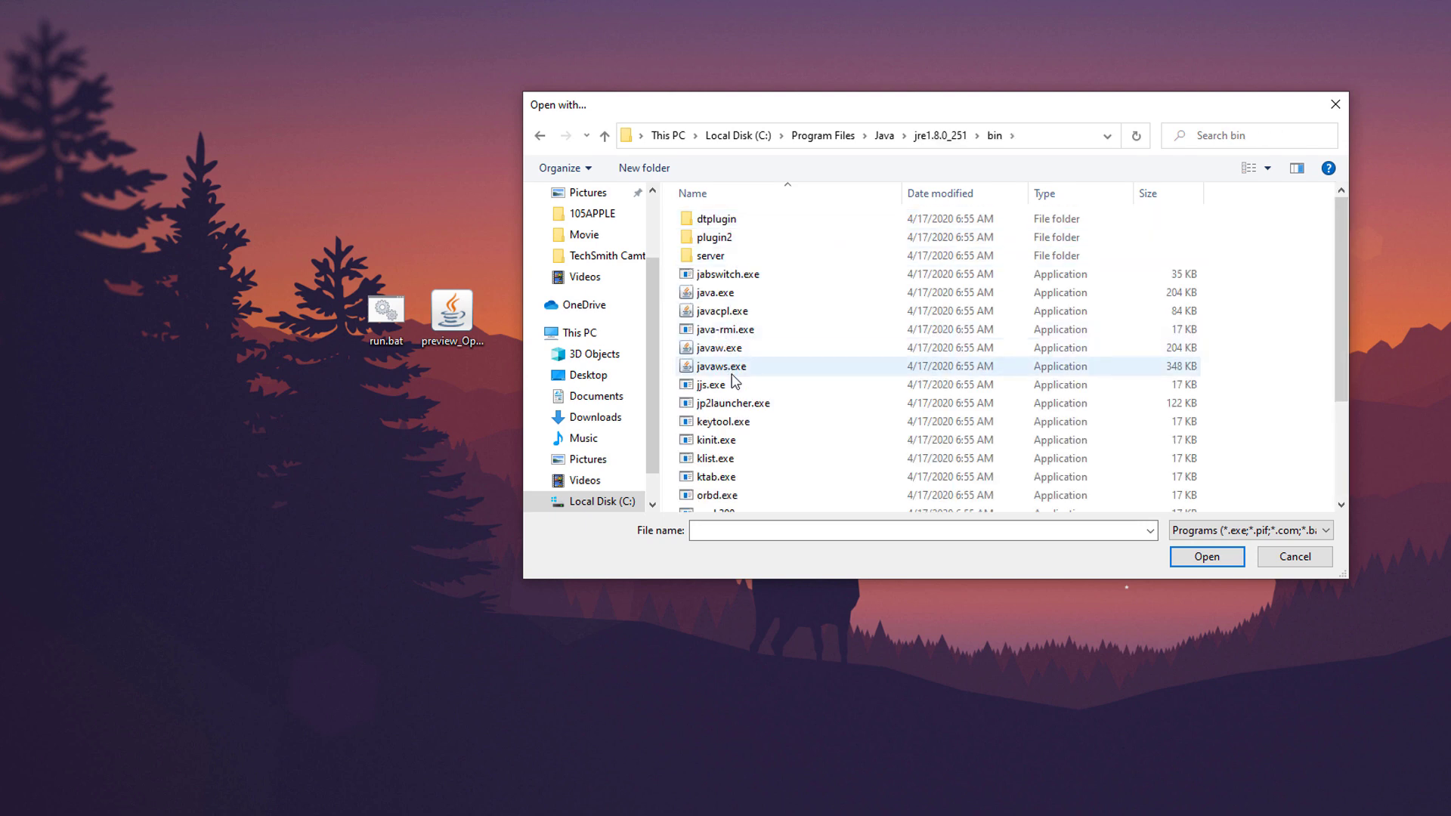
left_click(724, 294)
left_click(1210, 557)
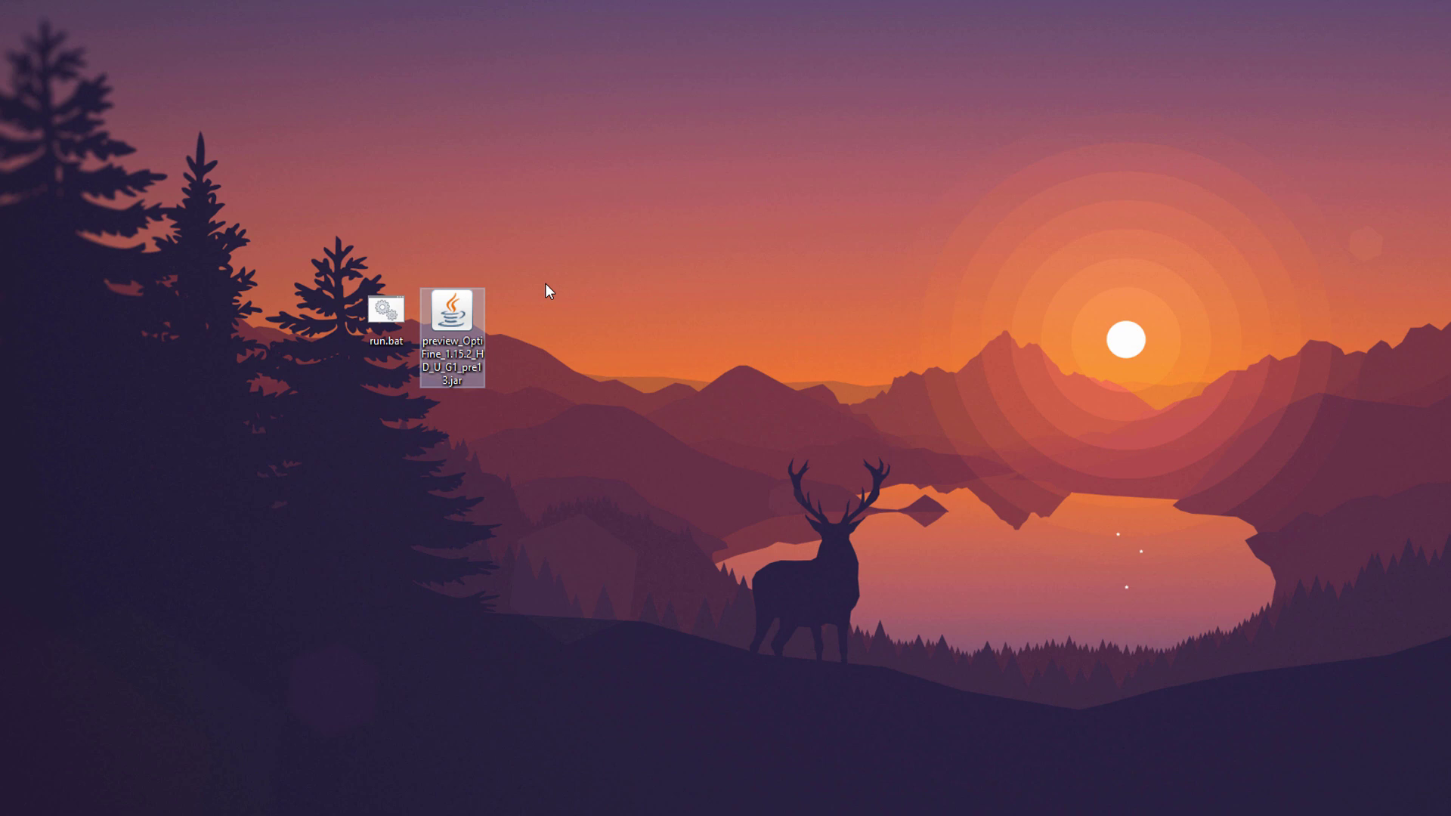
left_click_drag(387, 314, 433, 118)
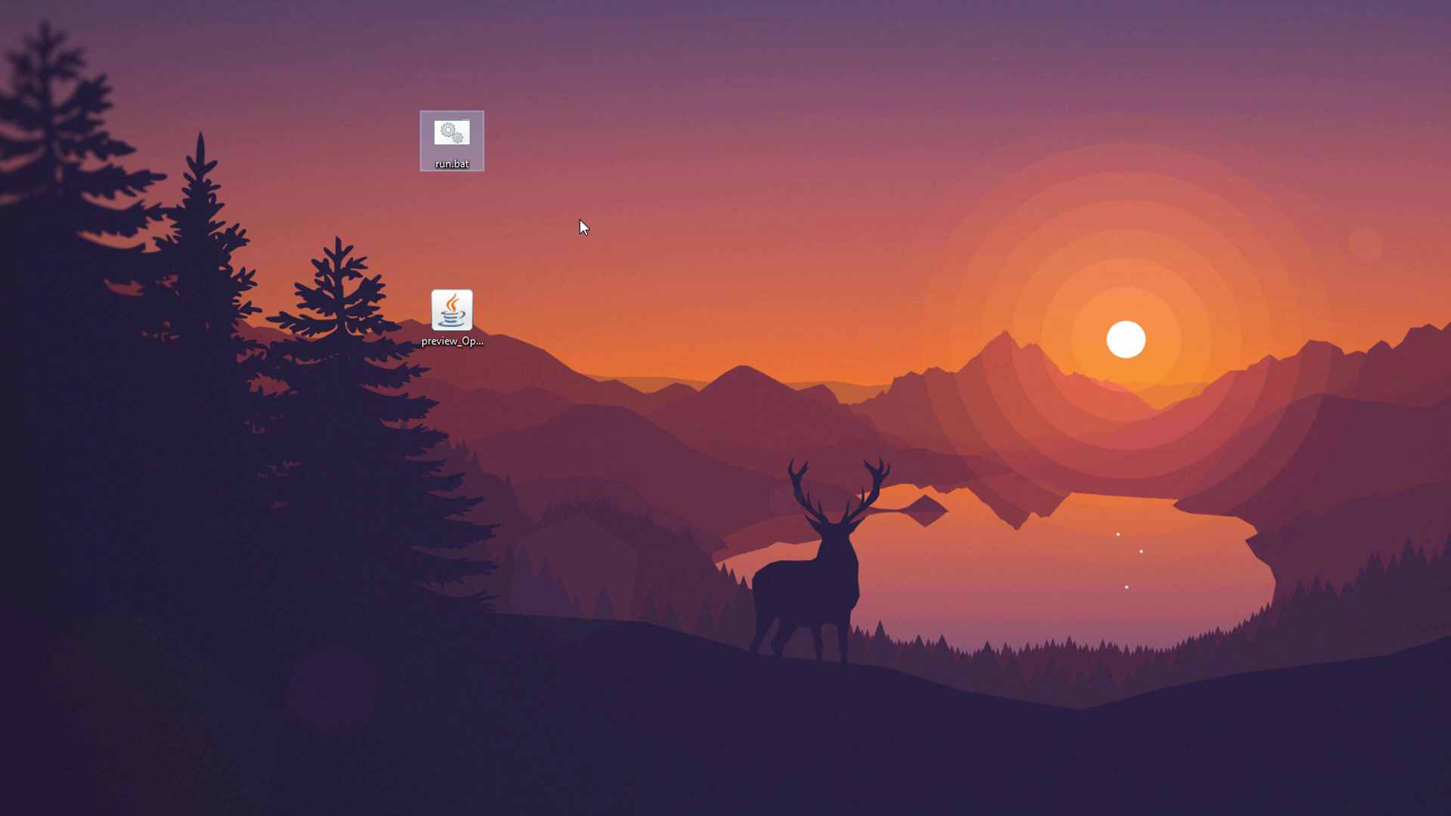
left_click(603, 235)
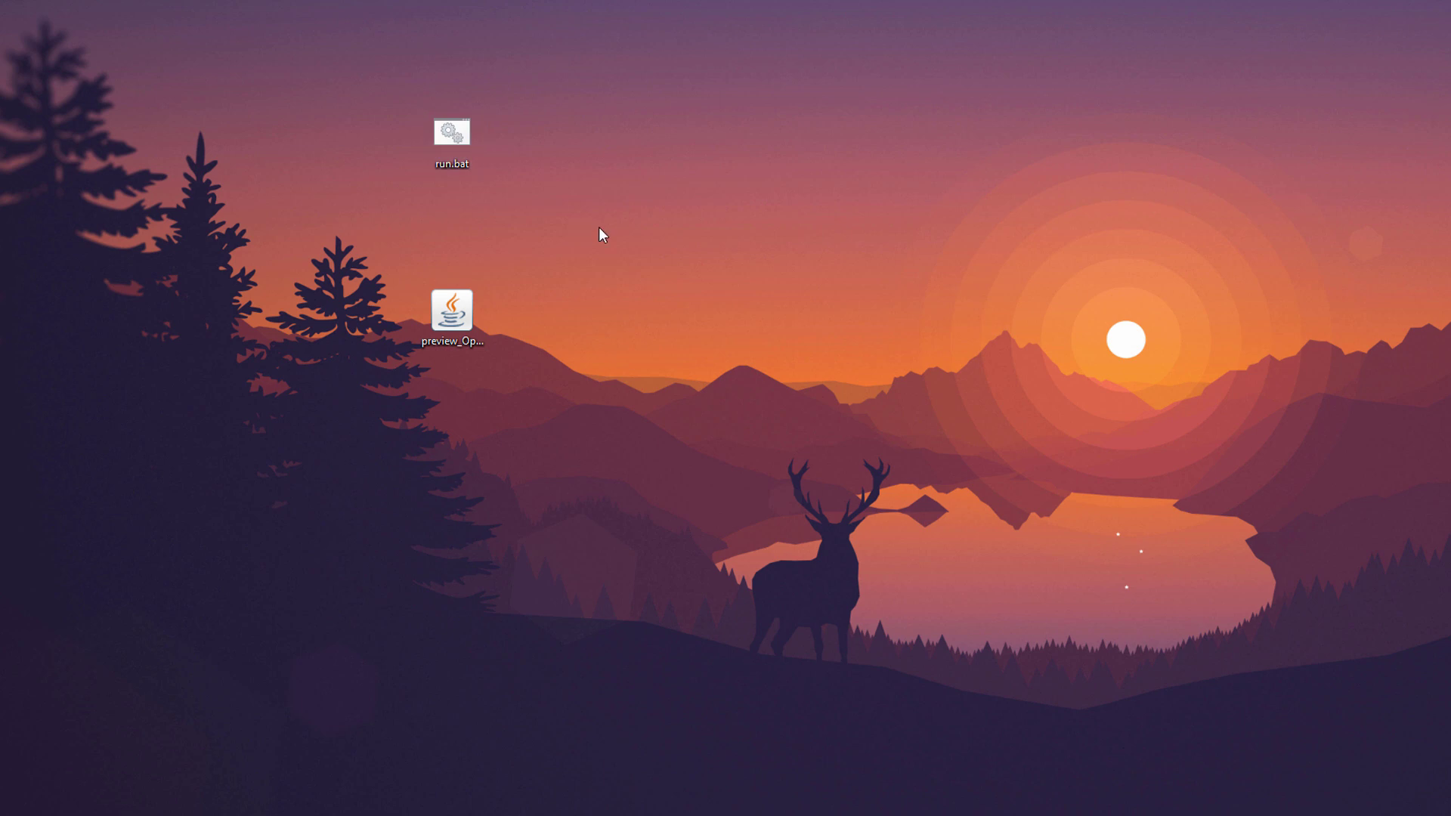
Create a new desktop text document and rename it run1.bat, accepting the extension change.
right_click(584, 341)
mouse_move(668, 515)
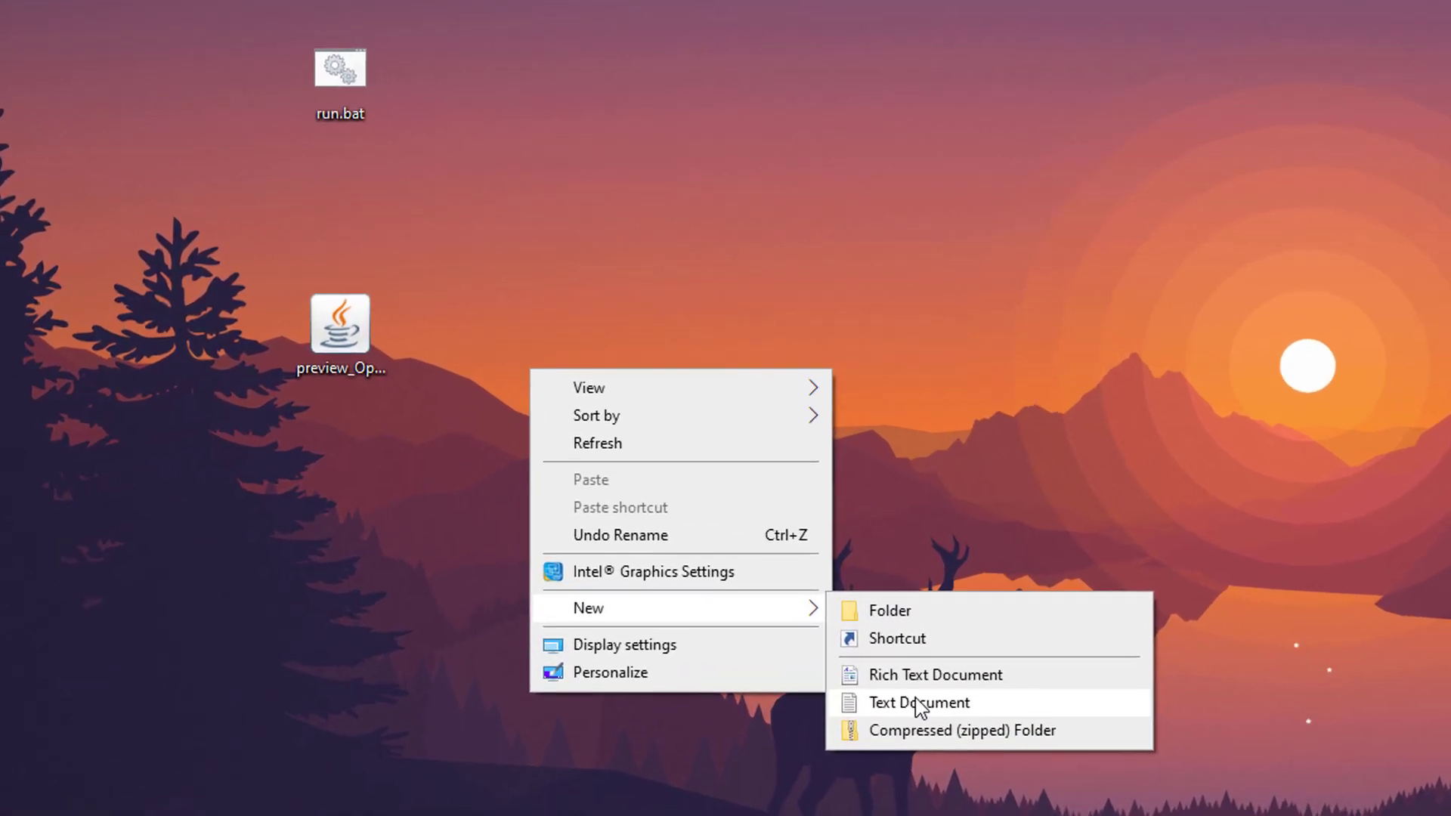
left_click(855, 575)
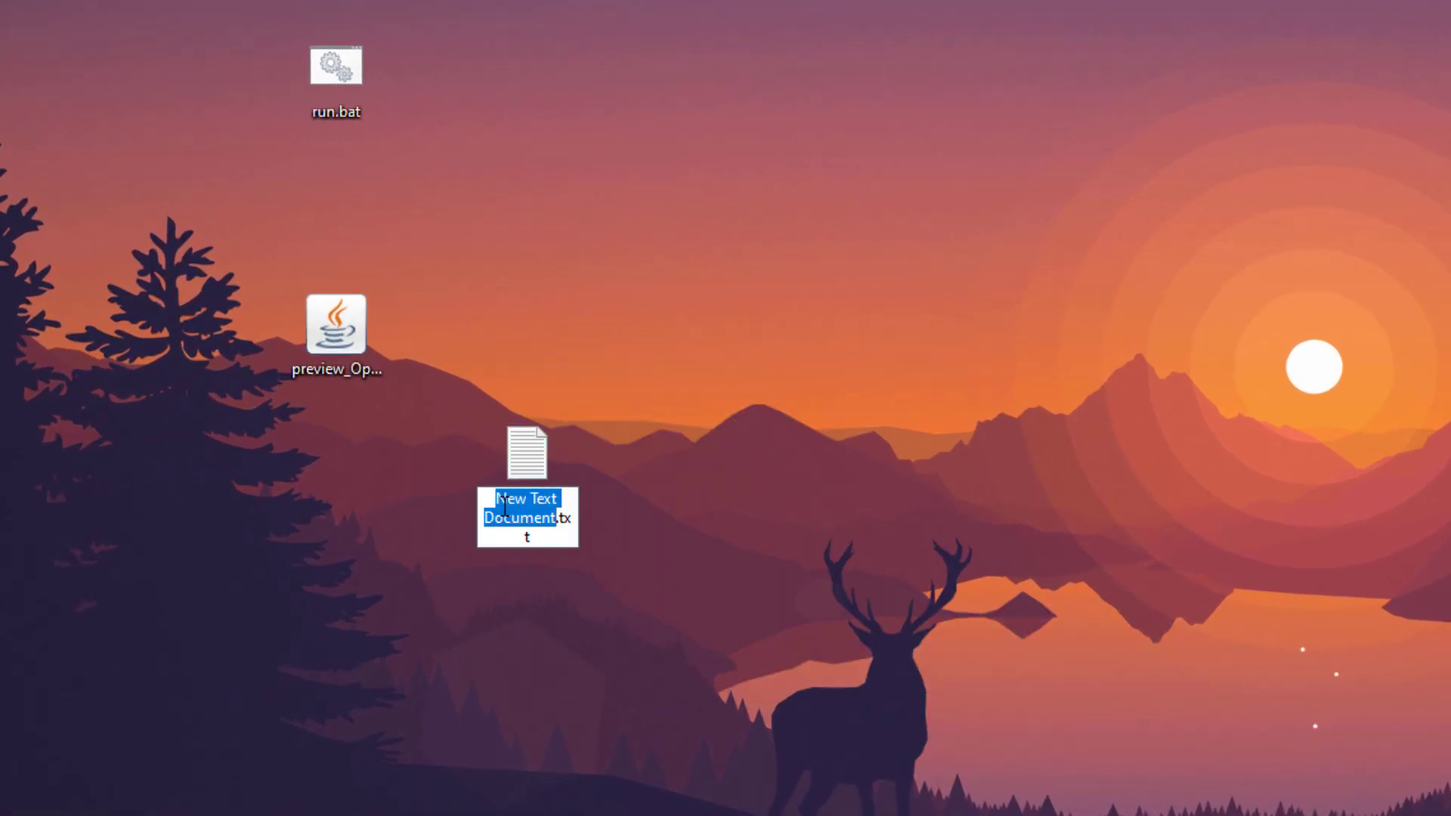
left_click_drag(558, 533, 481, 484)
type("run")
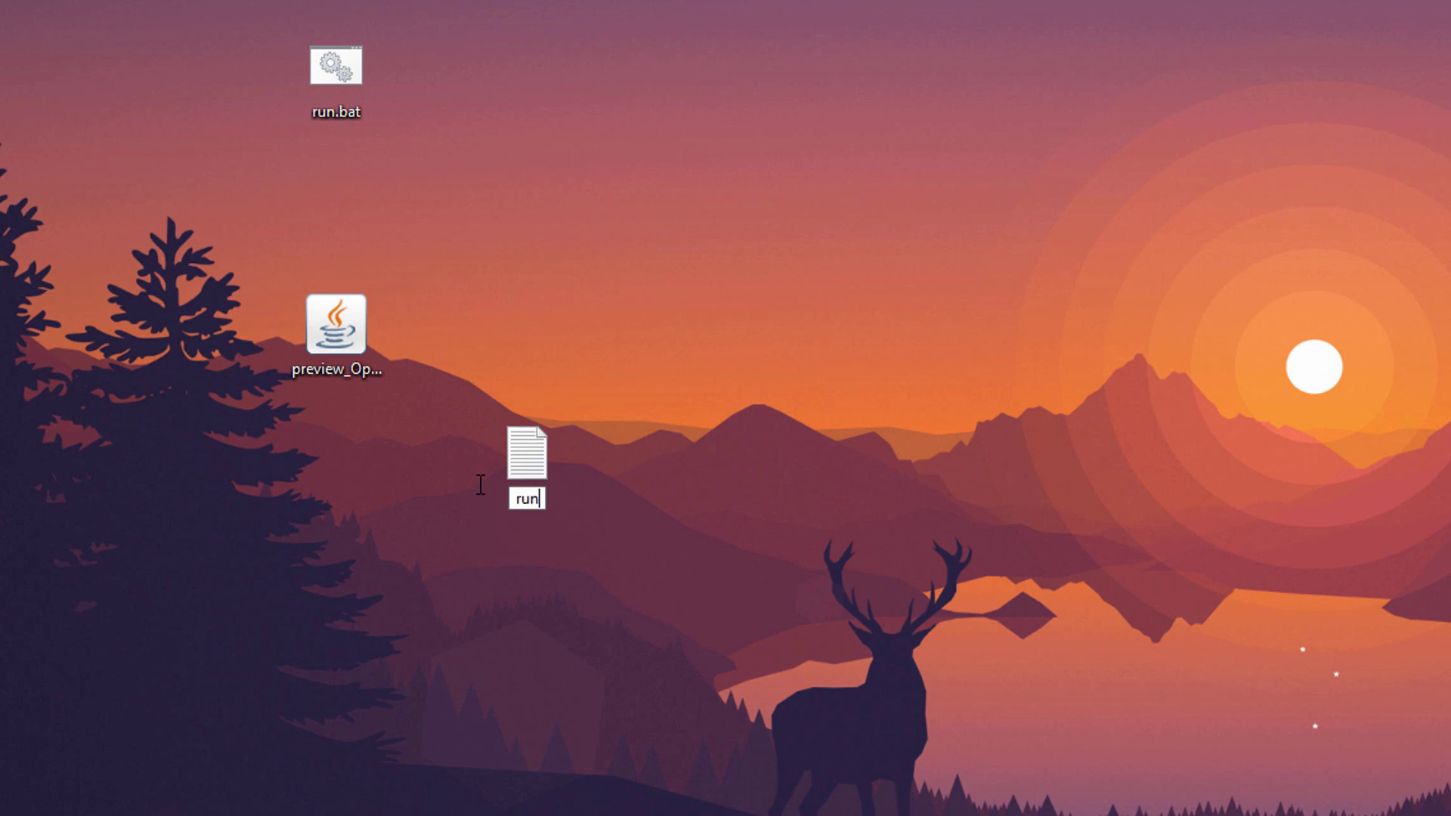
type(".bat")
type("1")
key("Return")
left_click_drag(1043, 310, 85, 438)
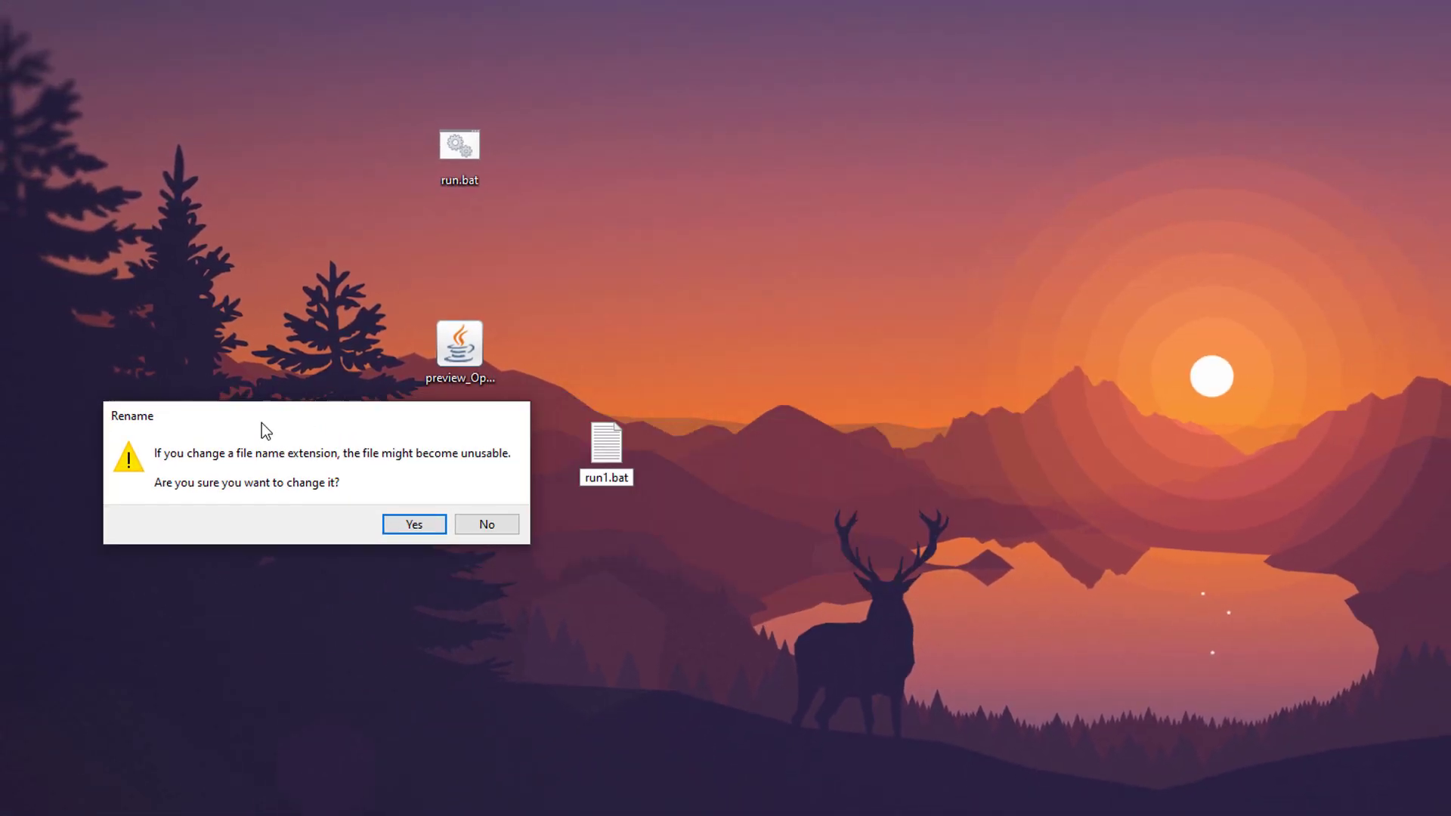
left_click(416, 531)
left_click_drag(687, 421, 415, 528)
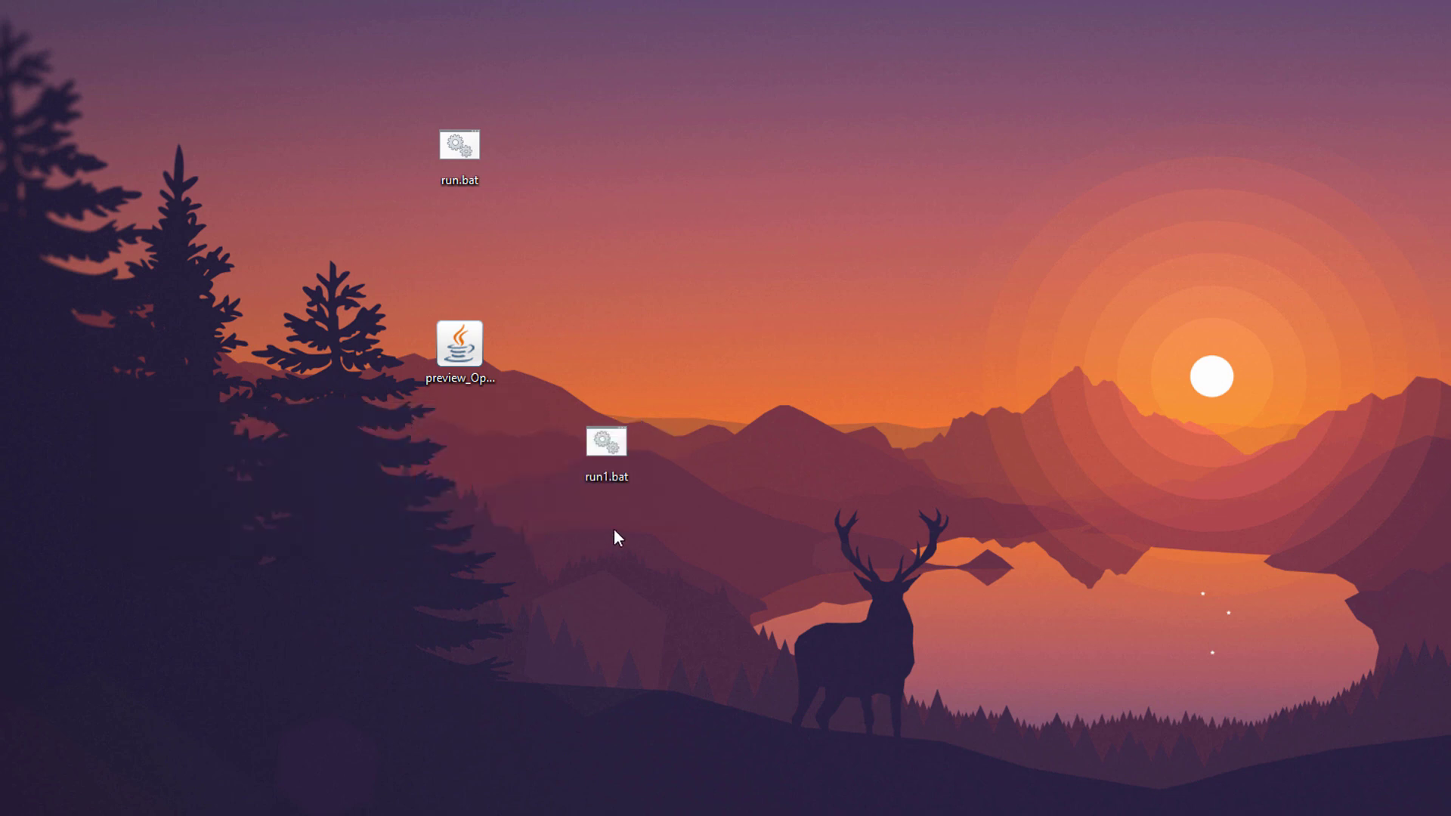
Open run1.bat in Notepad++ and move the editor aside.
right_click(602, 452)
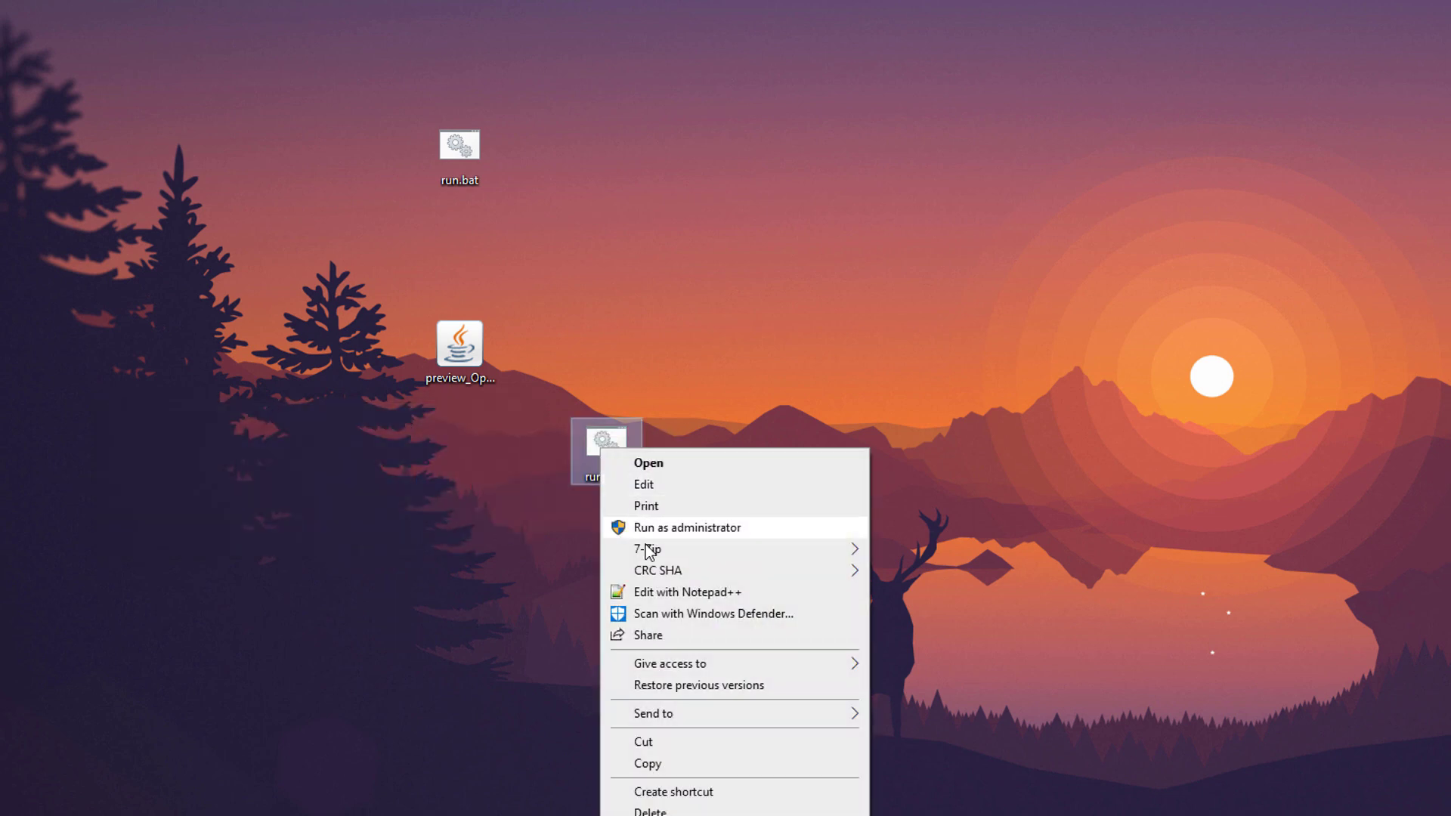
left_click(684, 592)
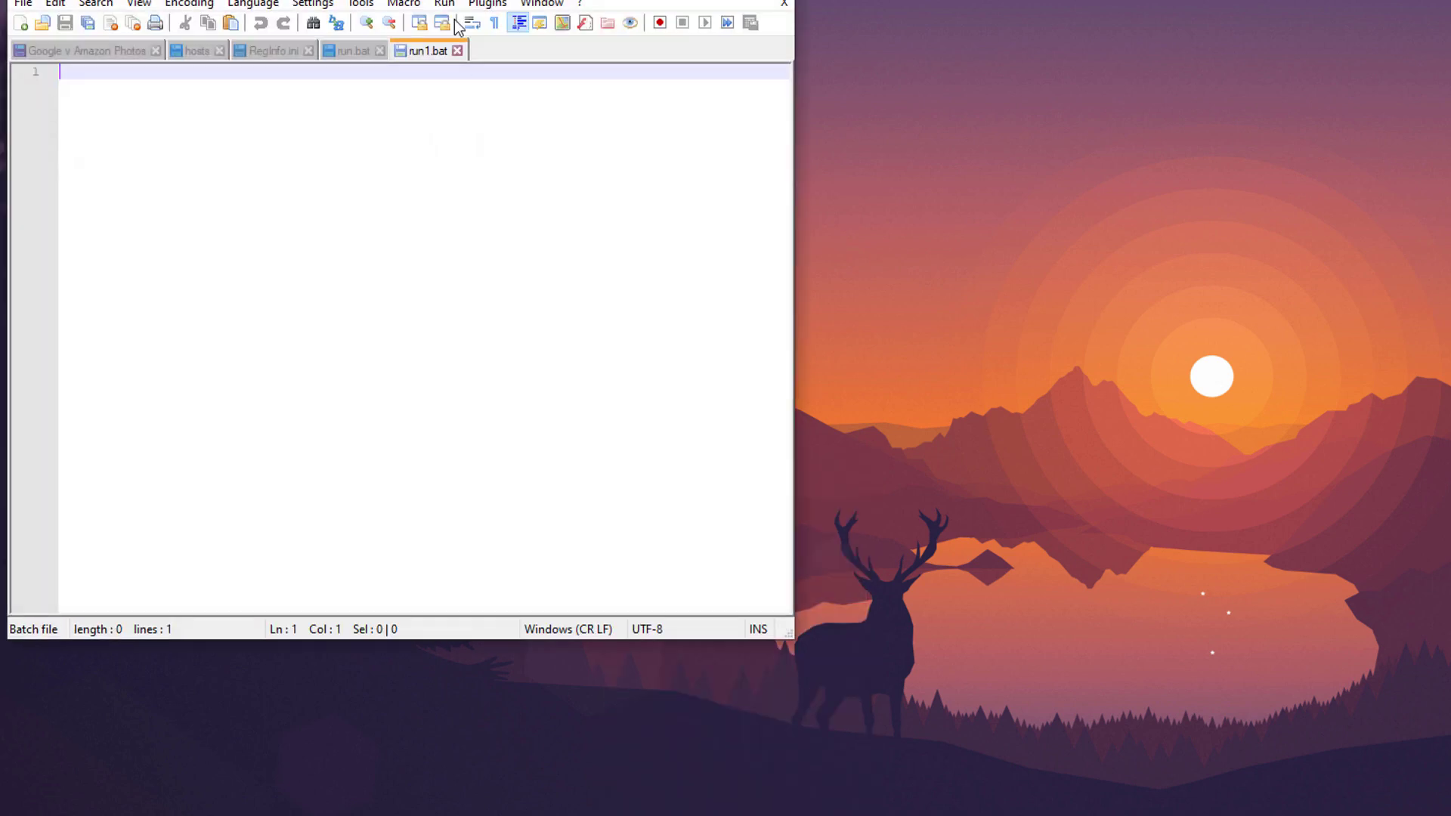
left_click_drag(442, 0, 1098, 38)
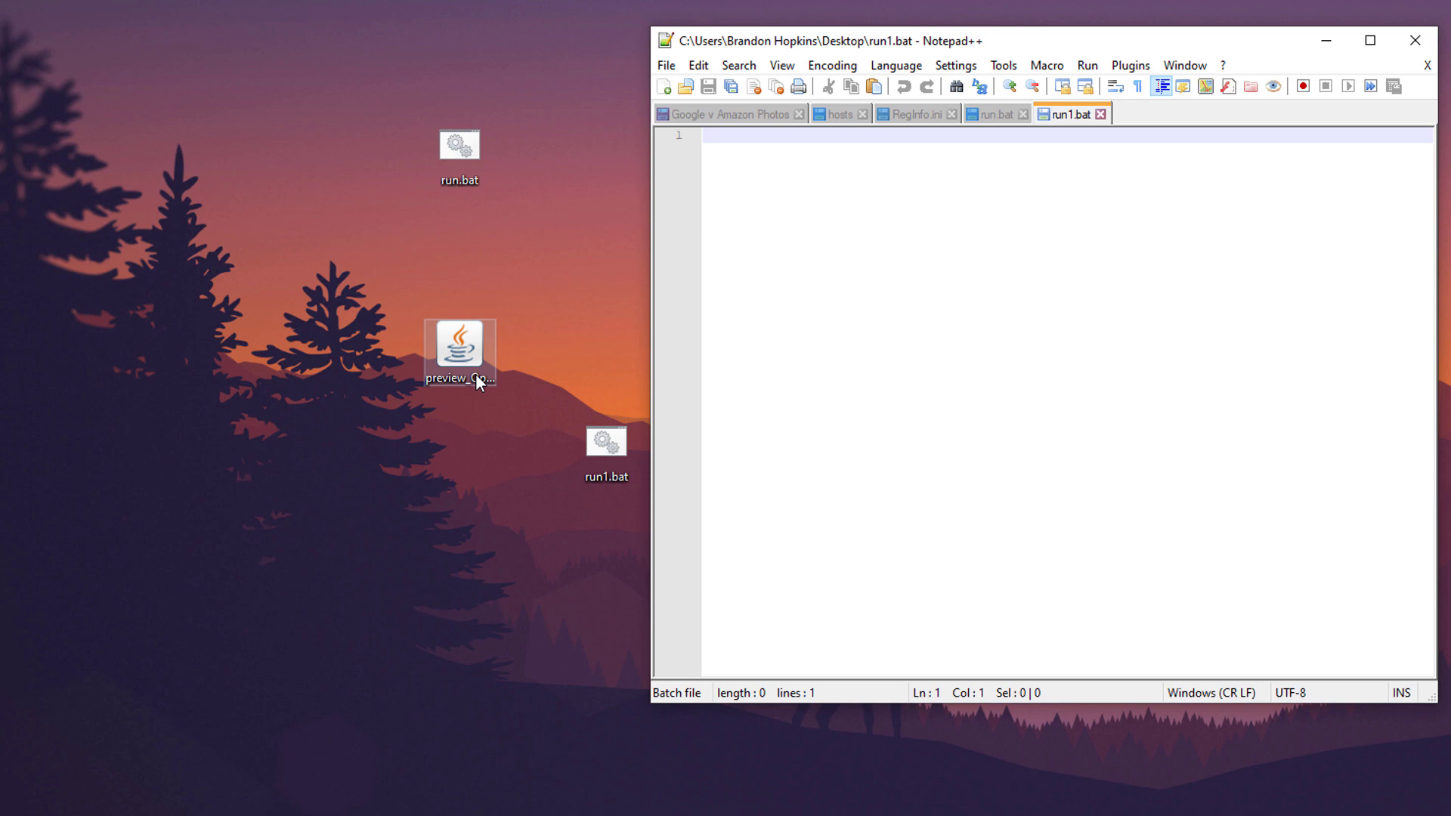
Copy the OptiFine jar's full file name, including extension, from its rename box.
left_click(447, 360)
right_click(447, 359)
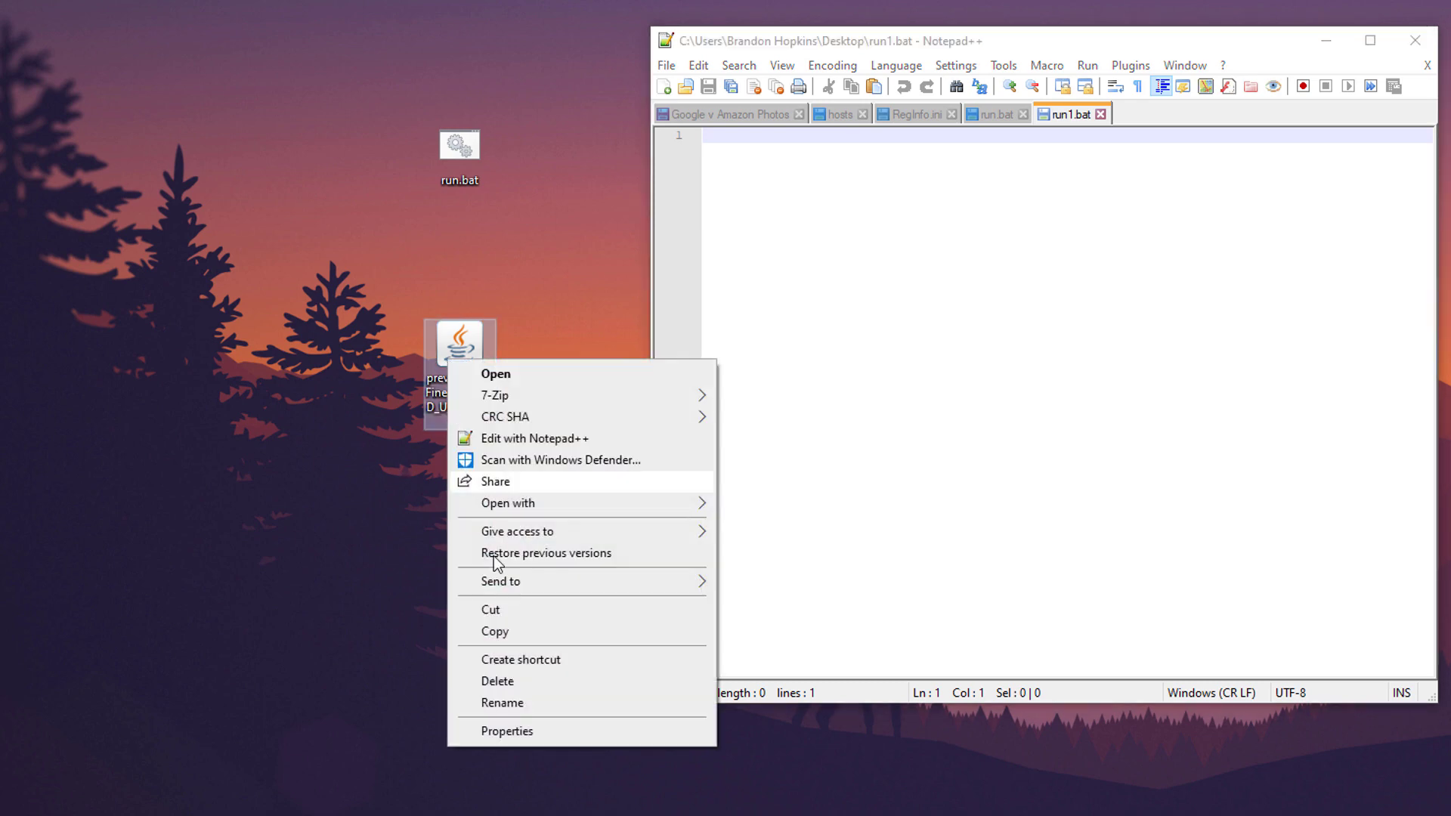
left_click(521, 704)
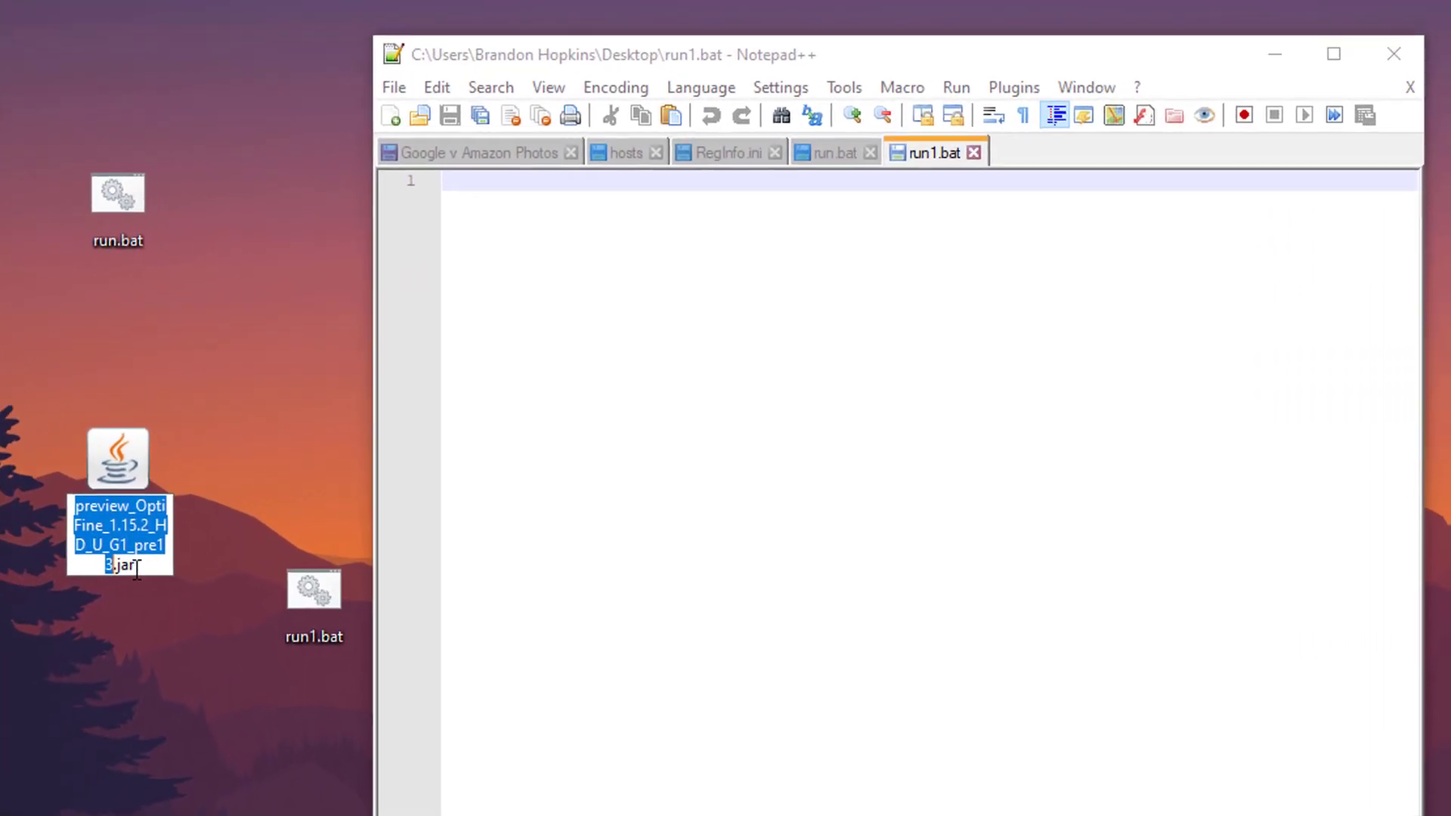
left_click_drag(473, 426, 469, 425)
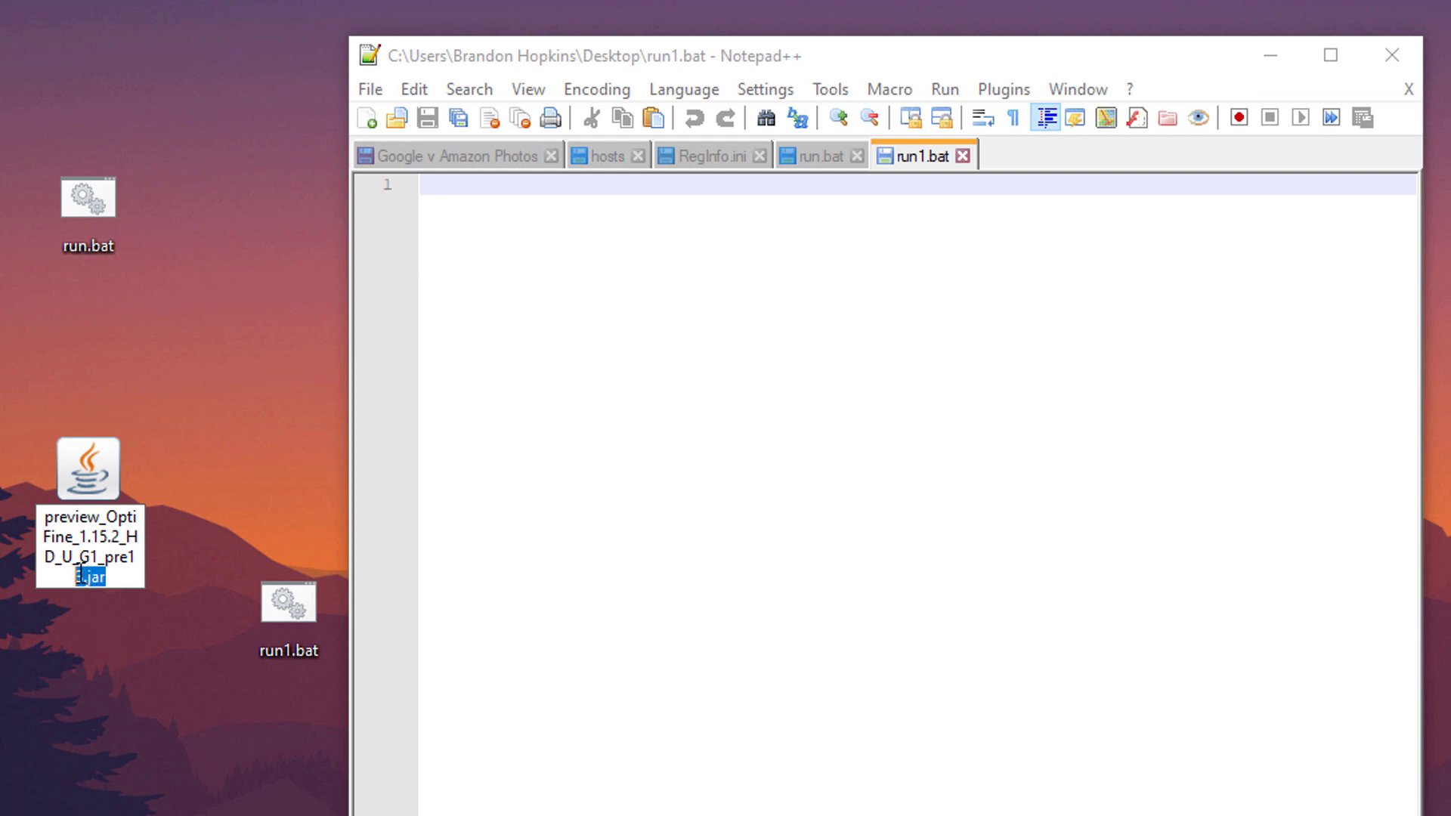
left_click_drag(86, 577, 40, 516)
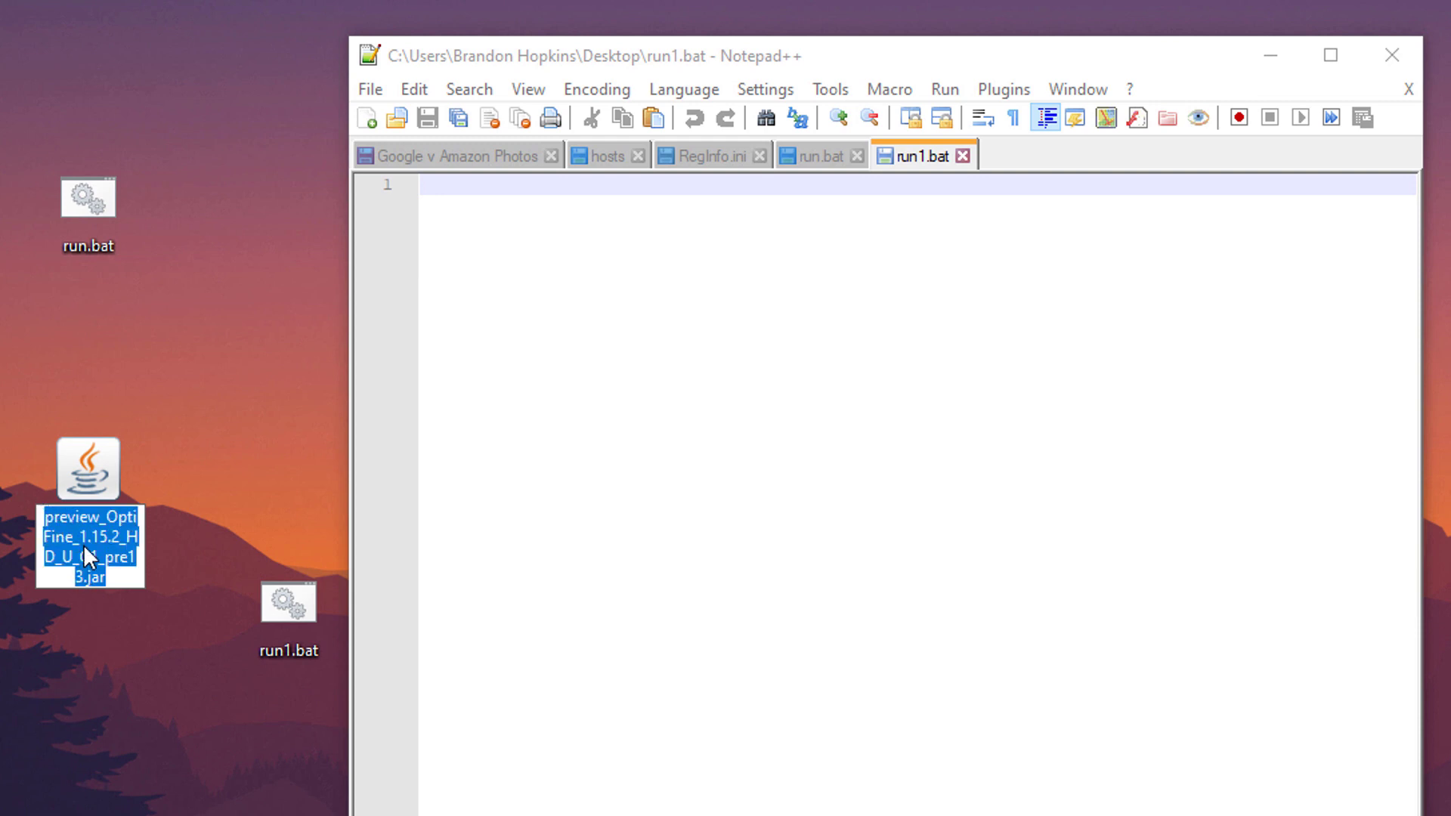
right_click(85, 549)
left_click(174, 628)
Type 'java -jar', paste the copied jar file name after it, and save run1.bat.
left_click(477, 334)
type("jk")
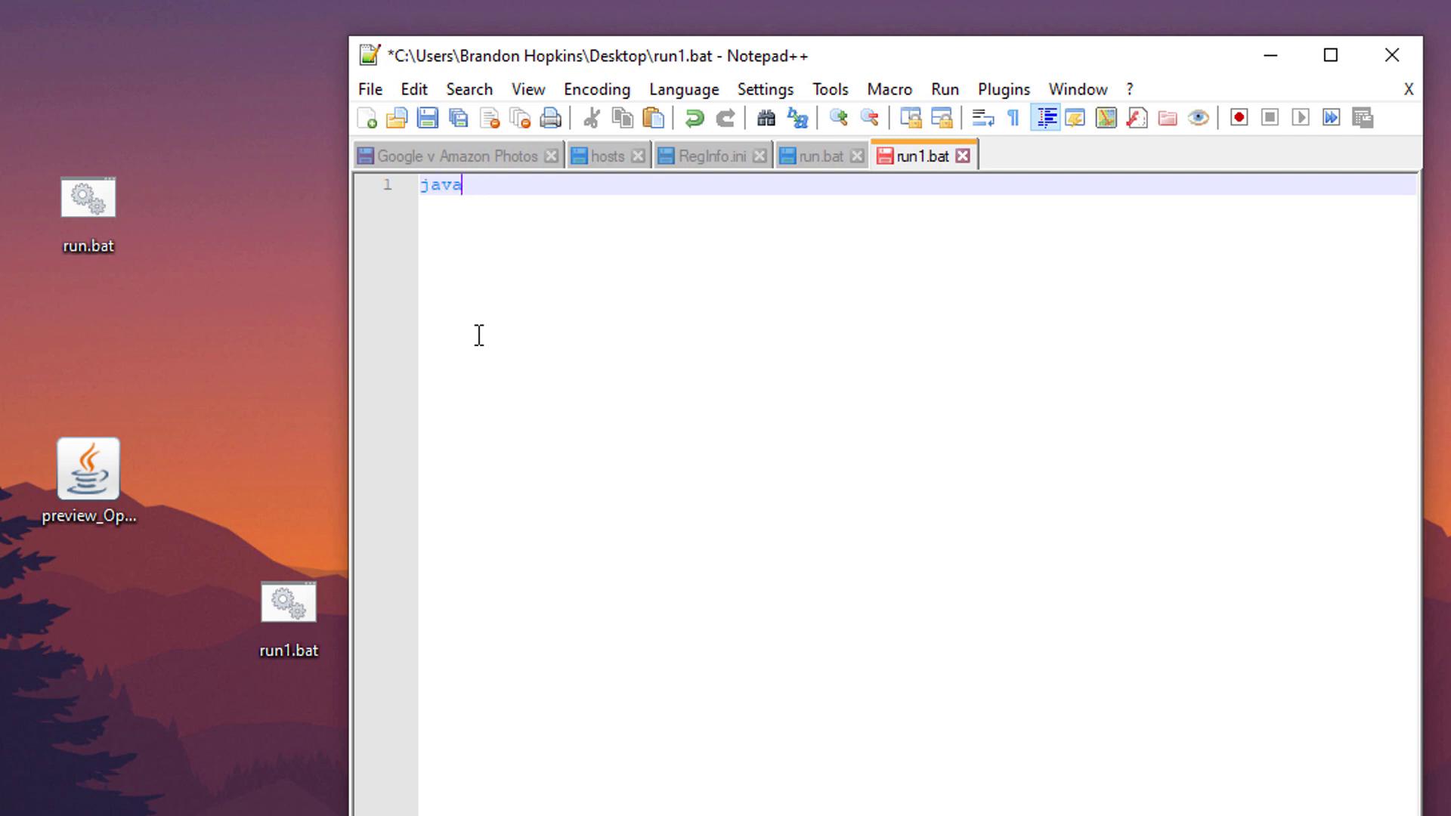
type("j")
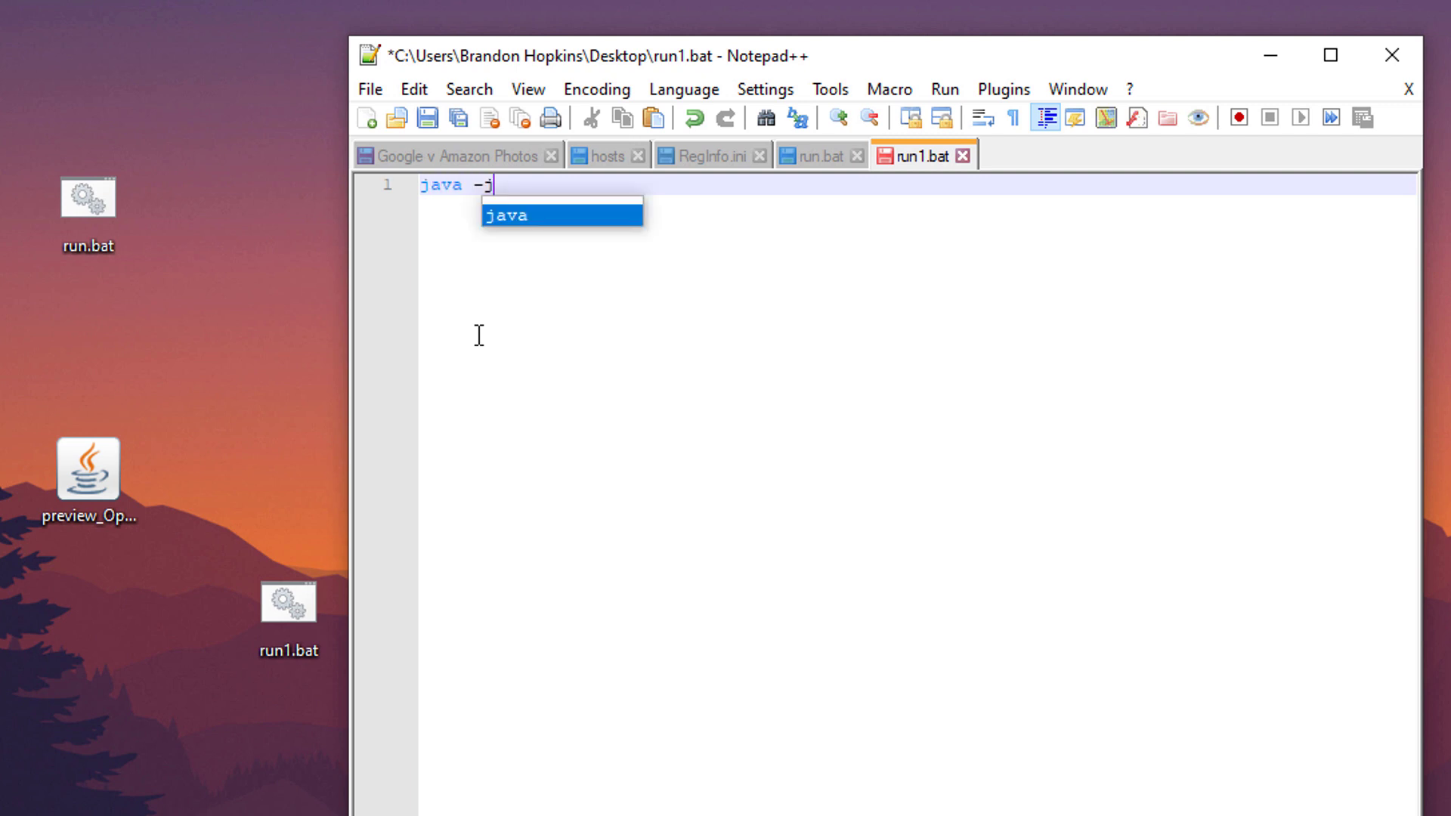
type("ar")
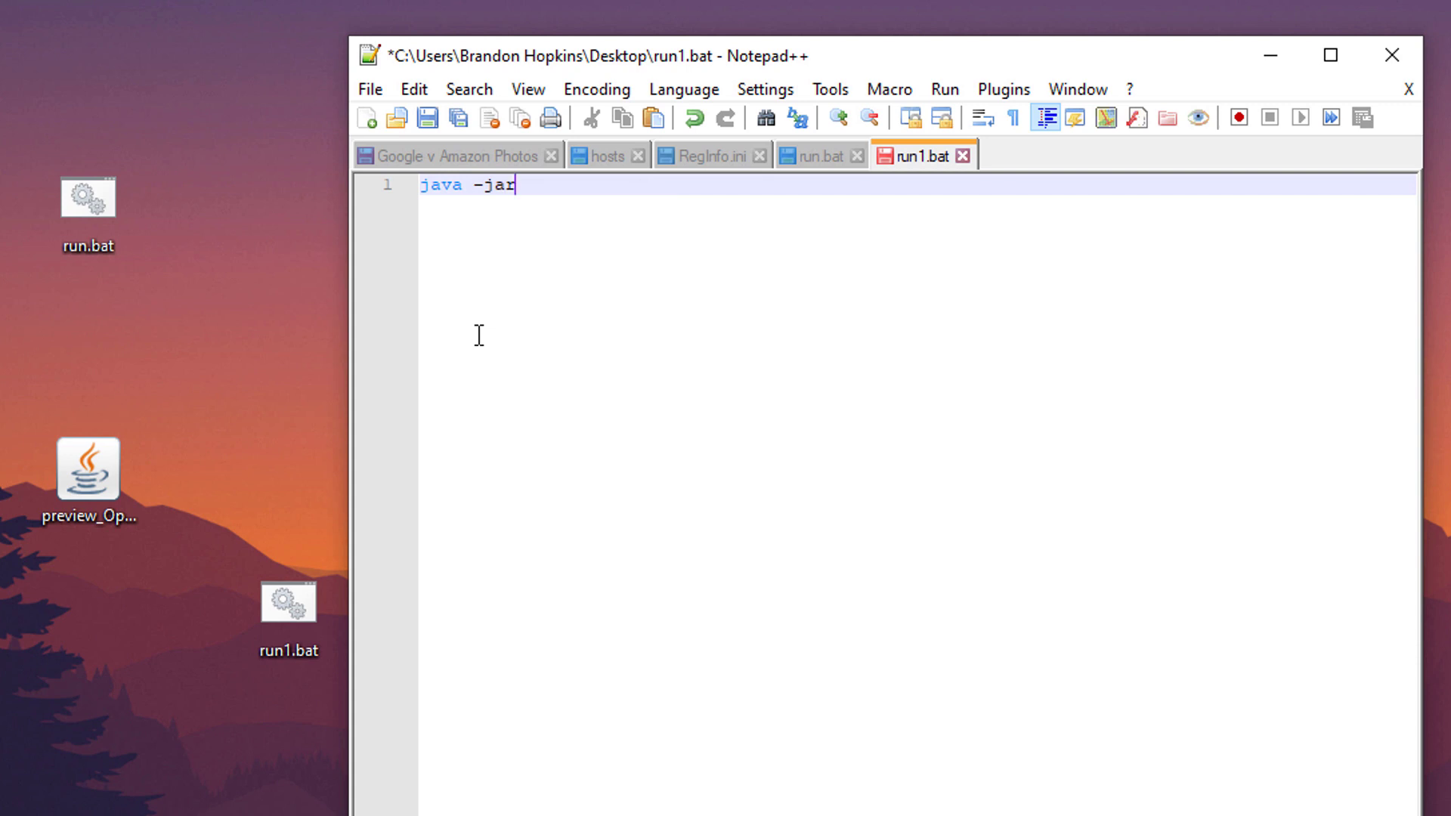
right_click(618, 220)
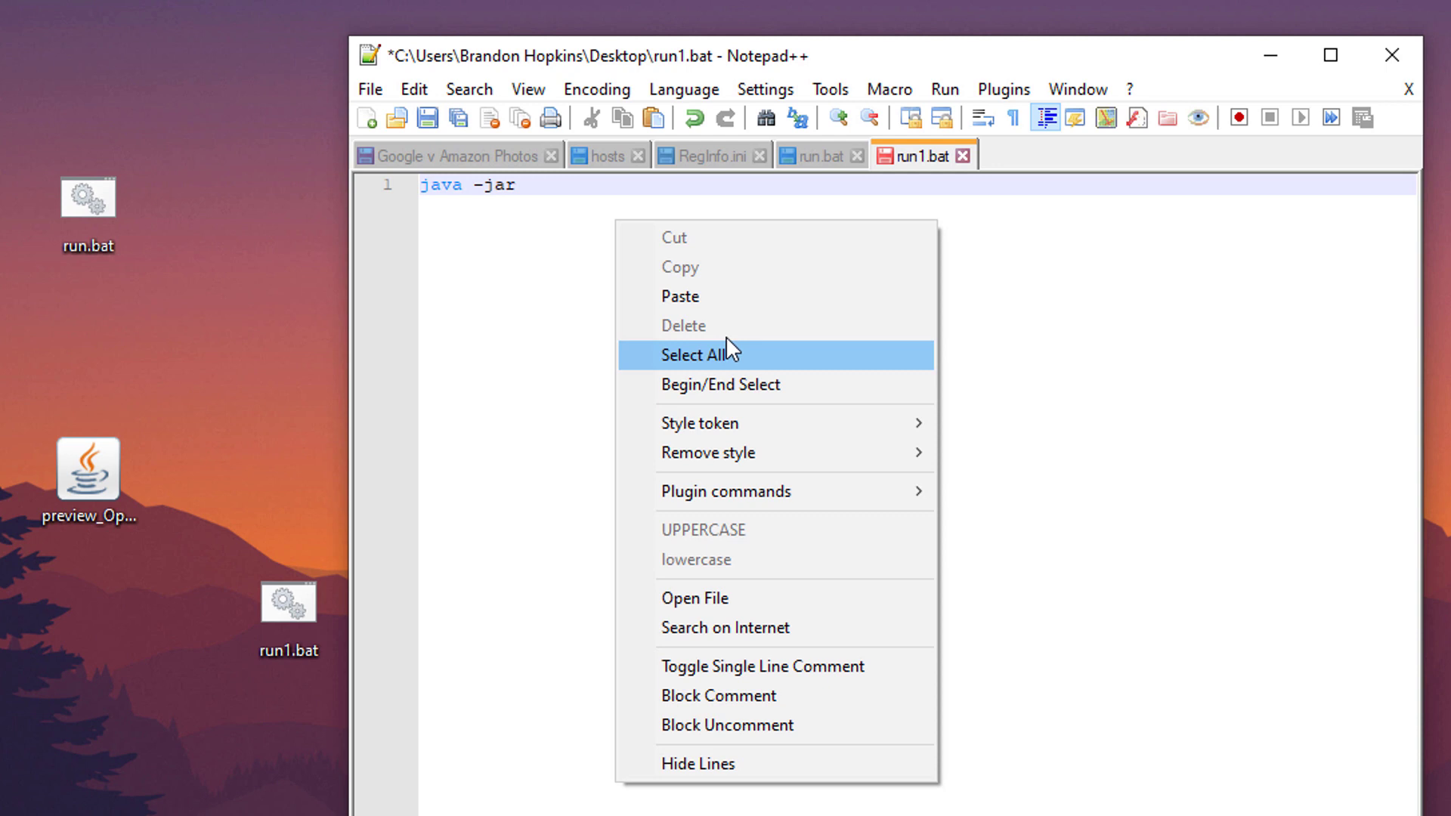
left_click(724, 298)
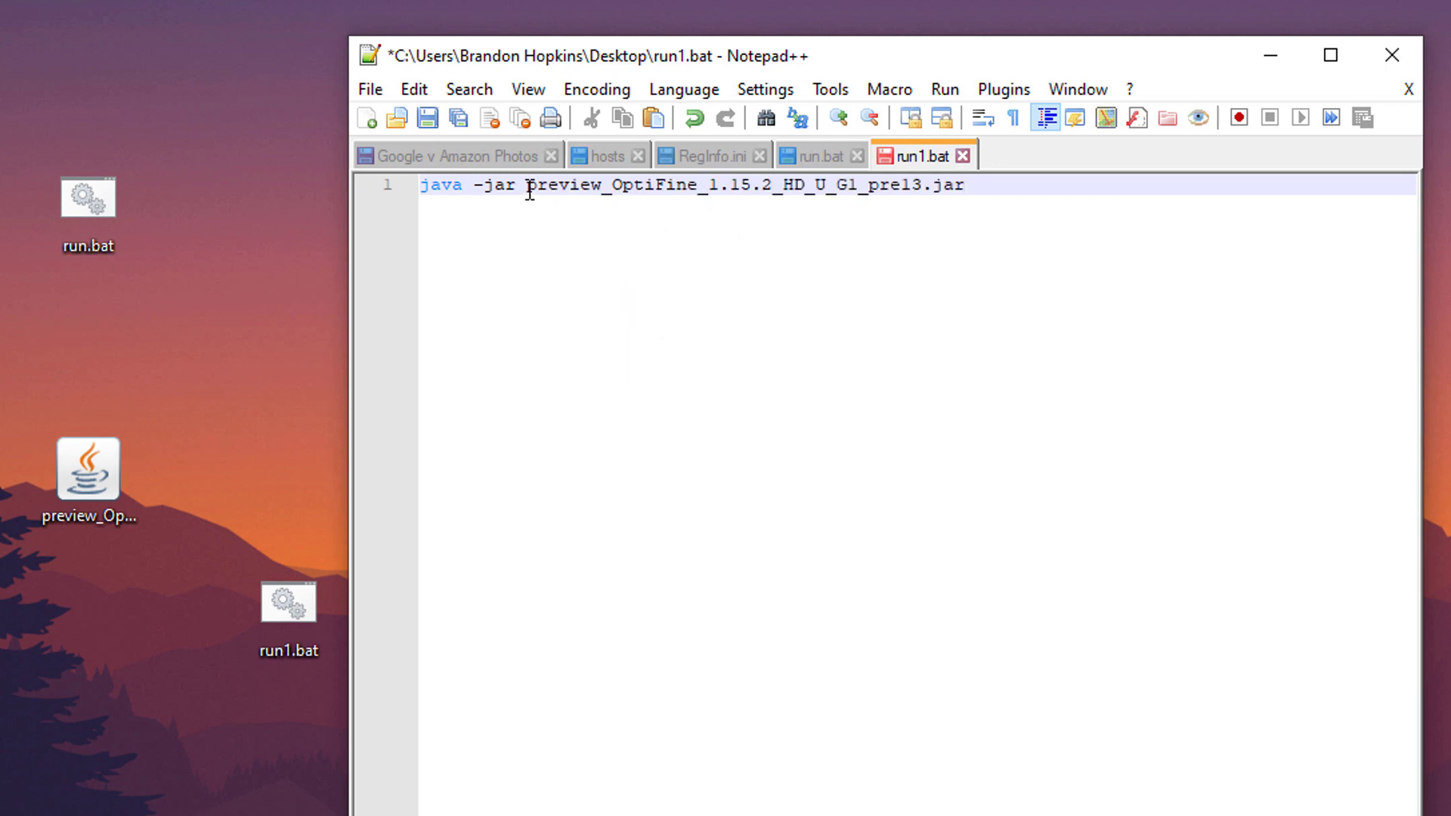
left_click(1027, 282)
left_click(428, 119)
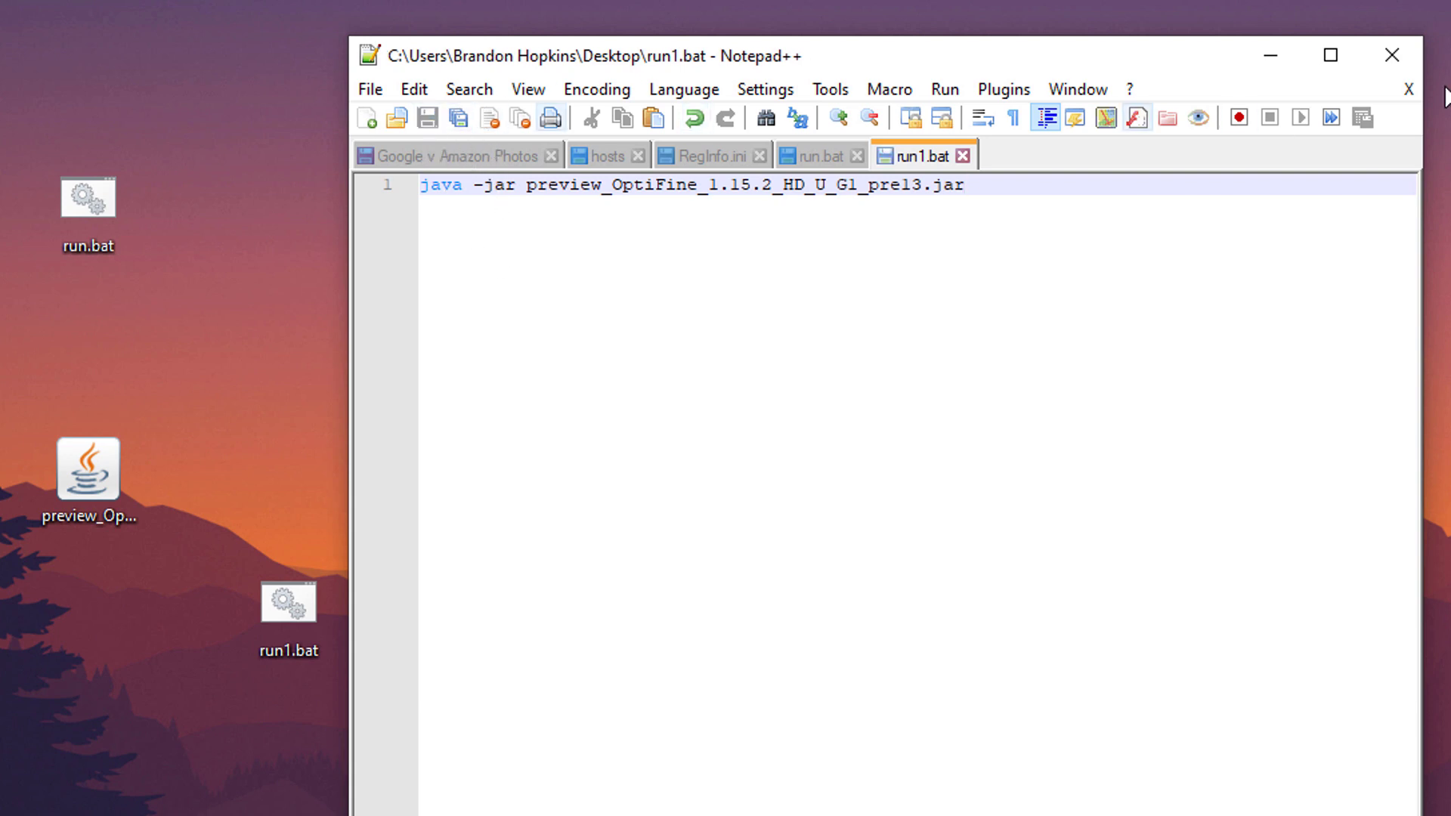
Close Notepad++, run run1.bat, and close the installer it launches.
left_click(1392, 54)
left_click_drag(291, 605, 218, 453)
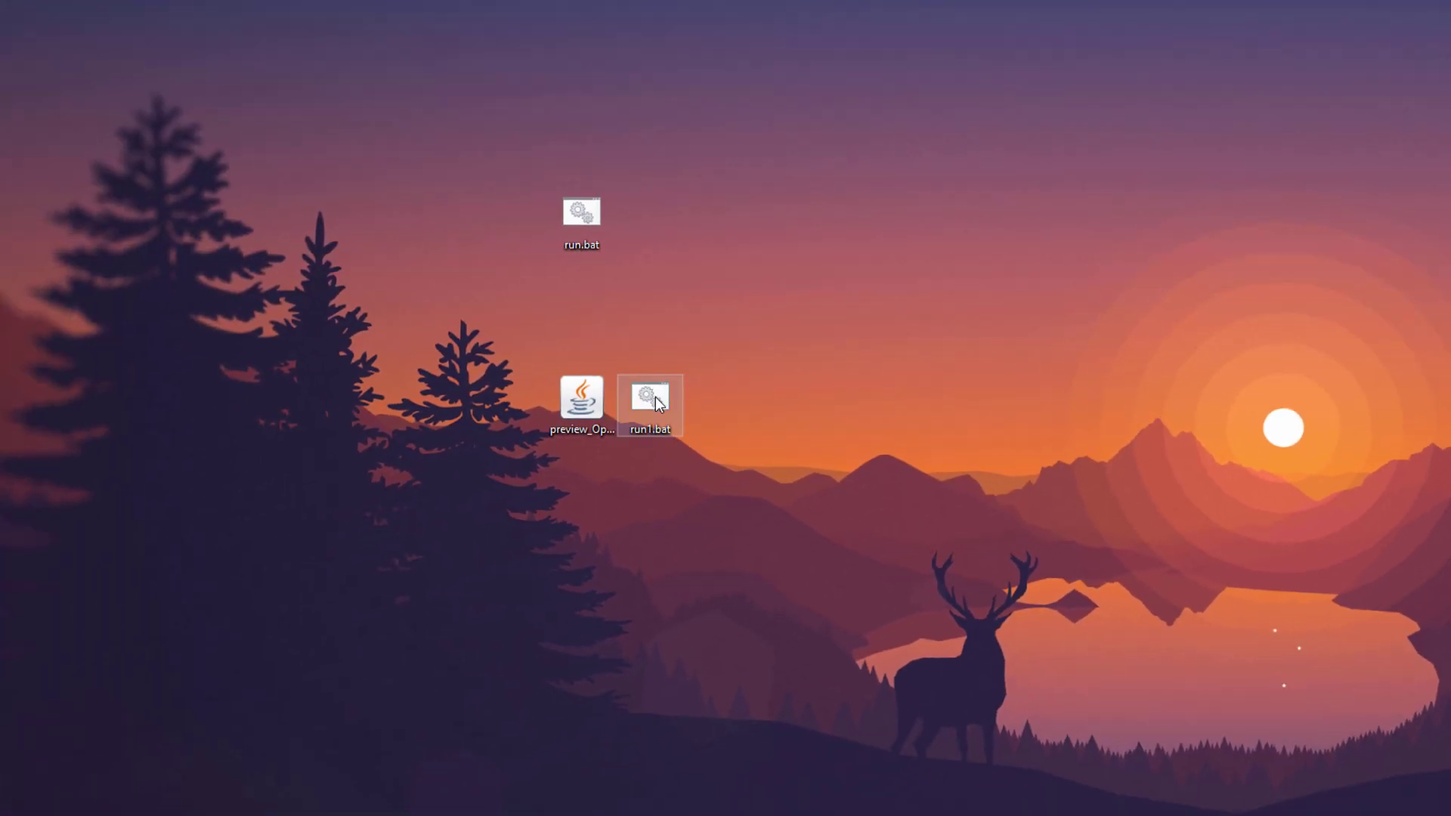
double_click(655, 397)
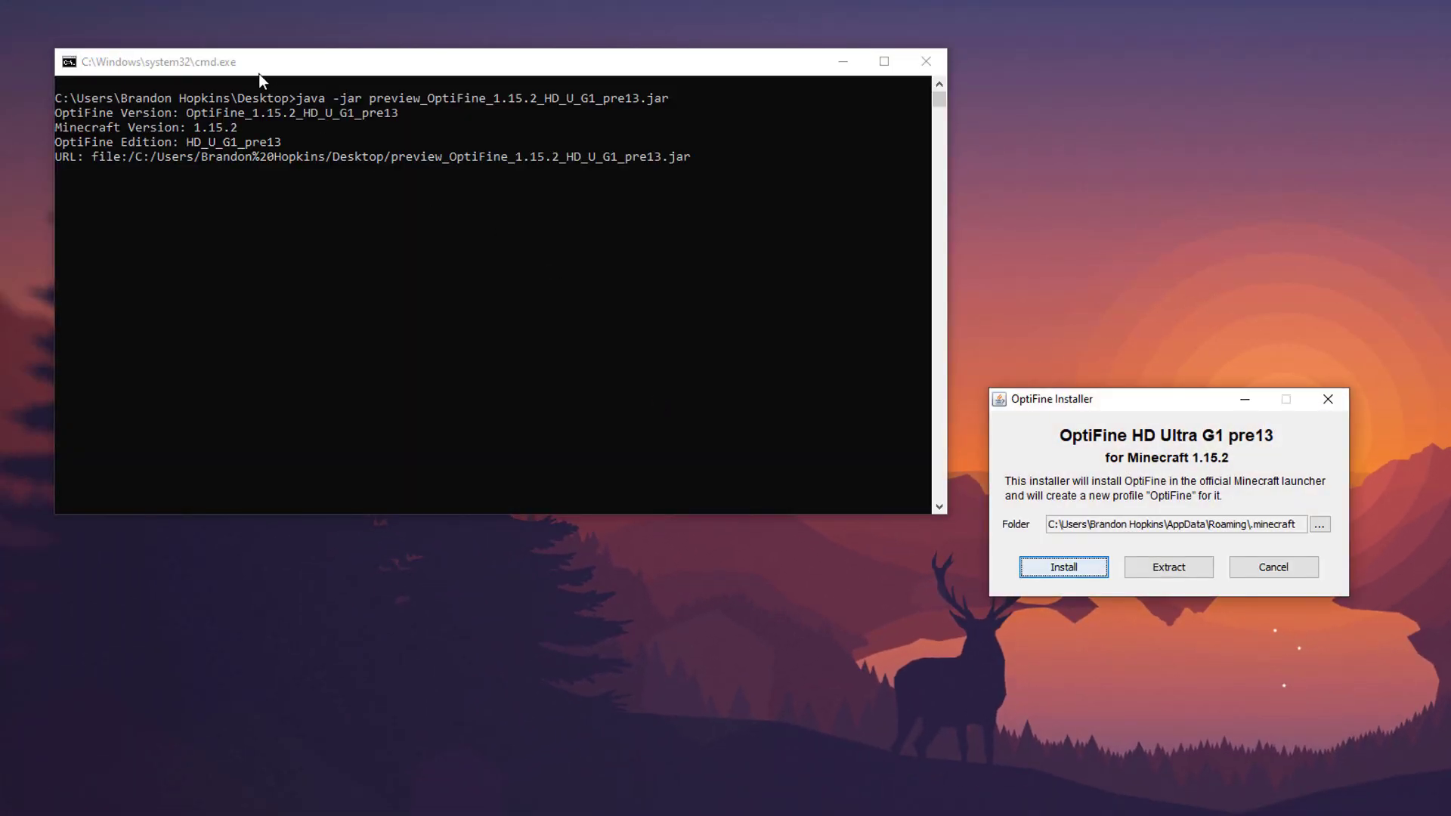
left_click(926, 61)
Relaunch the OptiFine installer from run1.bat and move its window toward the screen centre.
double_click(644, 399)
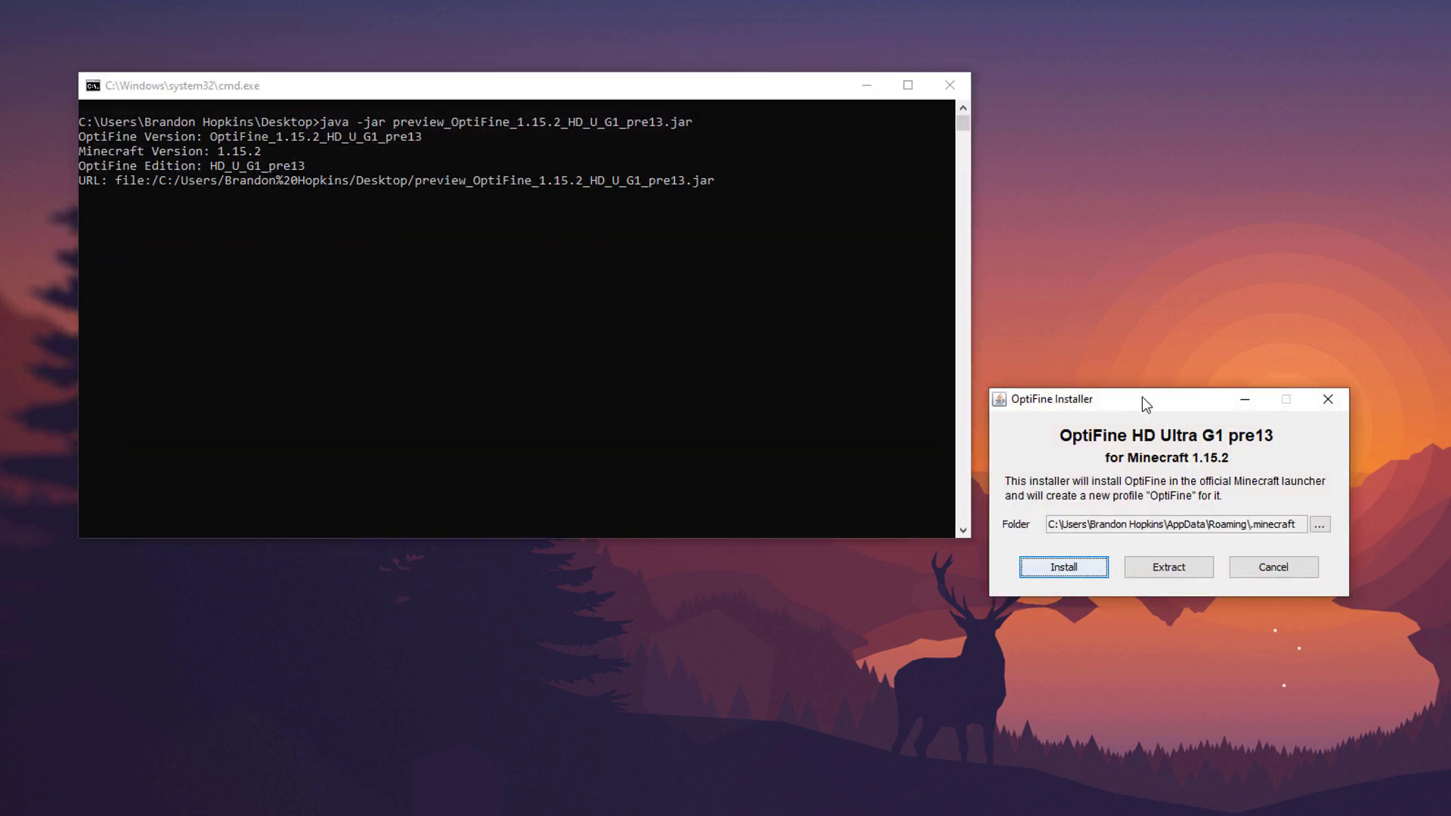
left_click_drag(1142, 396, 1082, 321)
left_click_drag(804, 307, 694, 256)
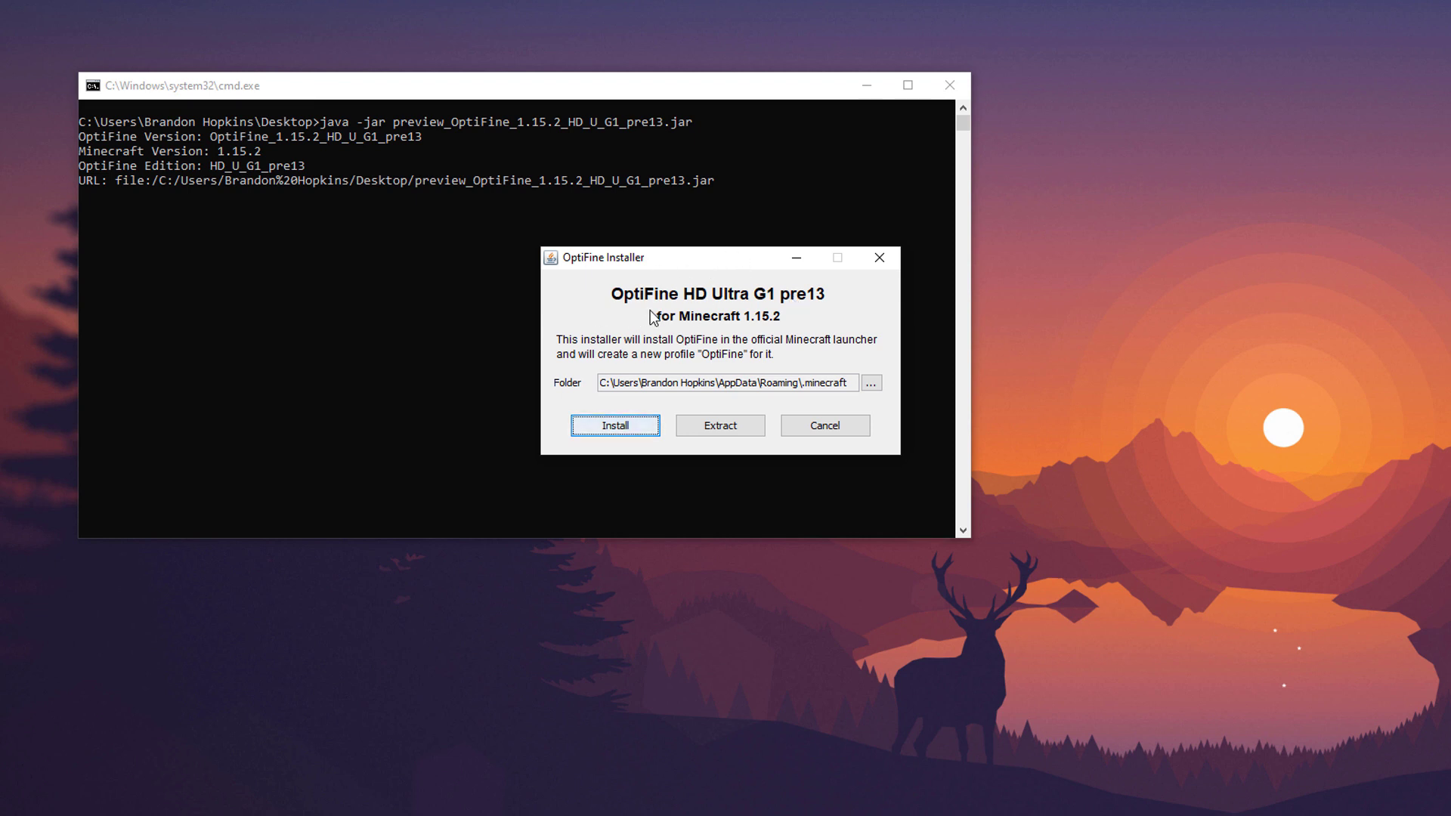
Close the OptiFine installer and place run.bat to the left of the OptiFine jar.
left_click(881, 258)
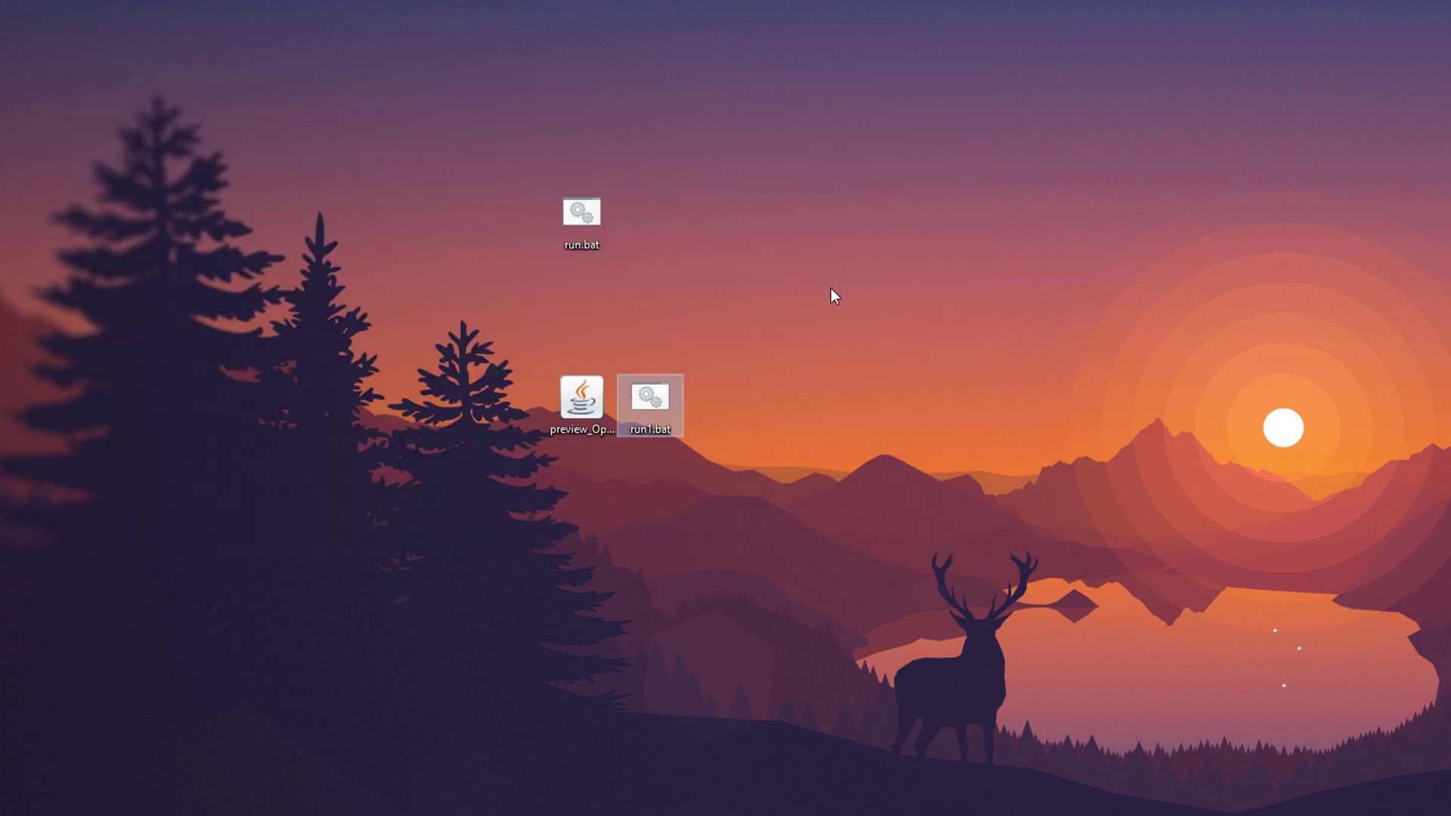
left_click(737, 291)
left_click_drag(581, 214, 505, 401)
left_click(846, 230)
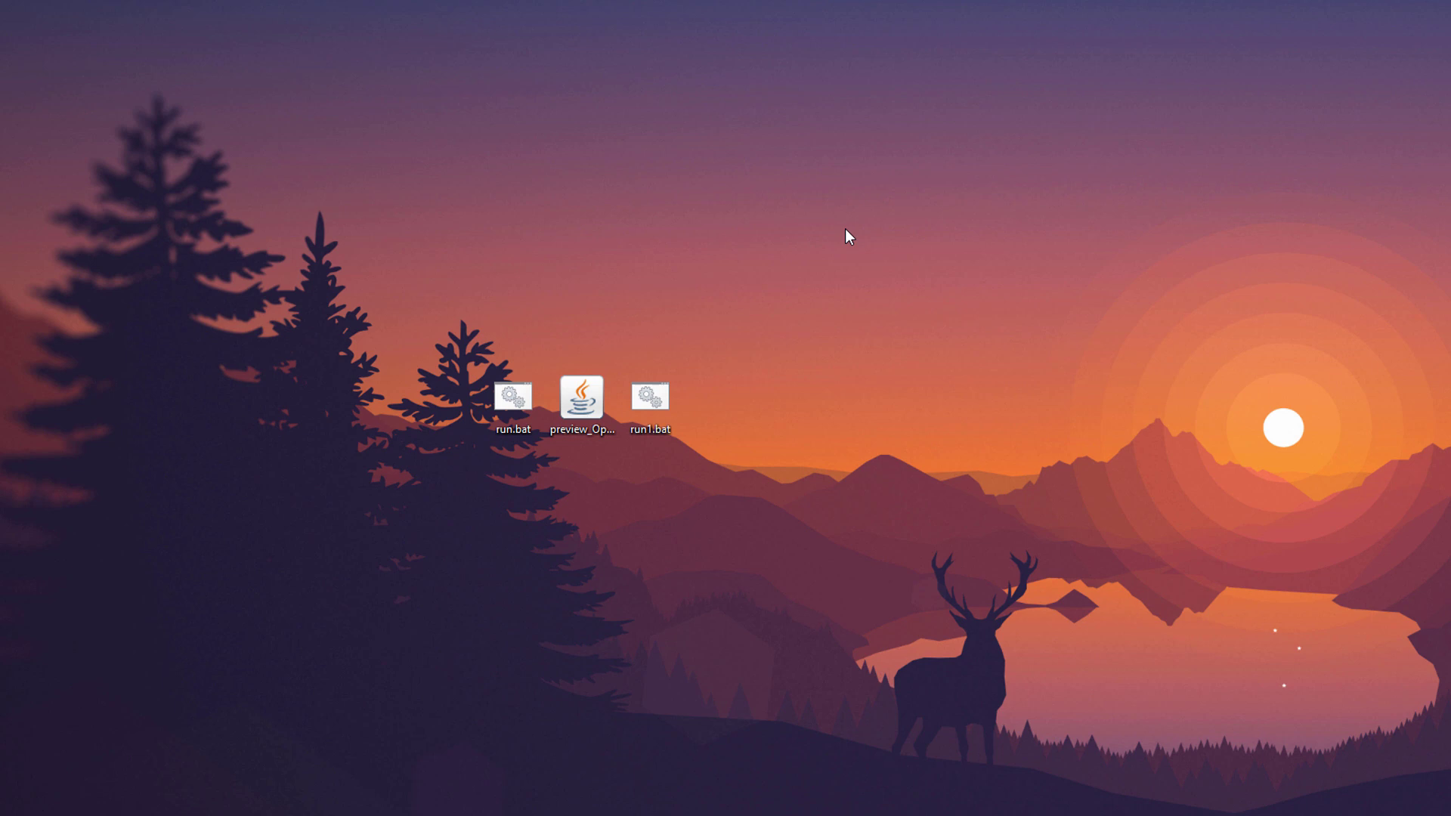